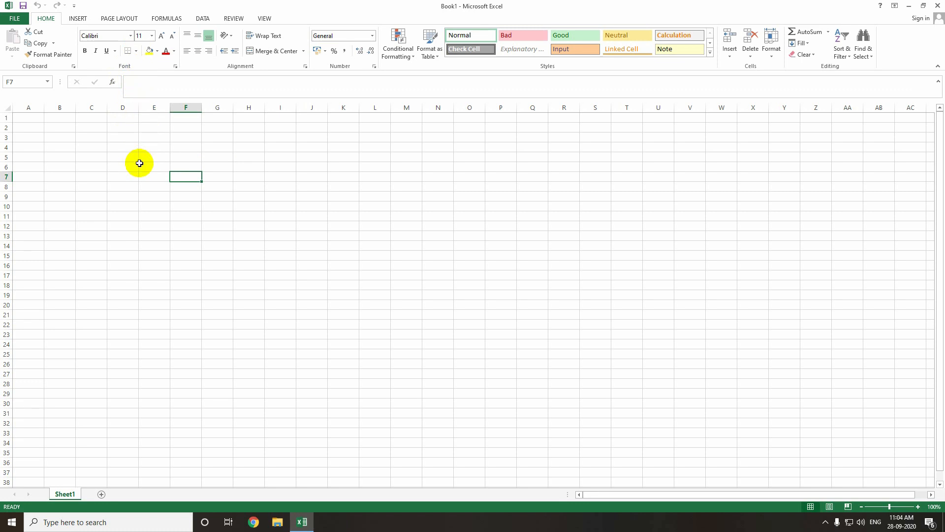
- Enter the header S.No in H7 with the numbers 1 and 2 in the two cells below it
left_click(236, 177)
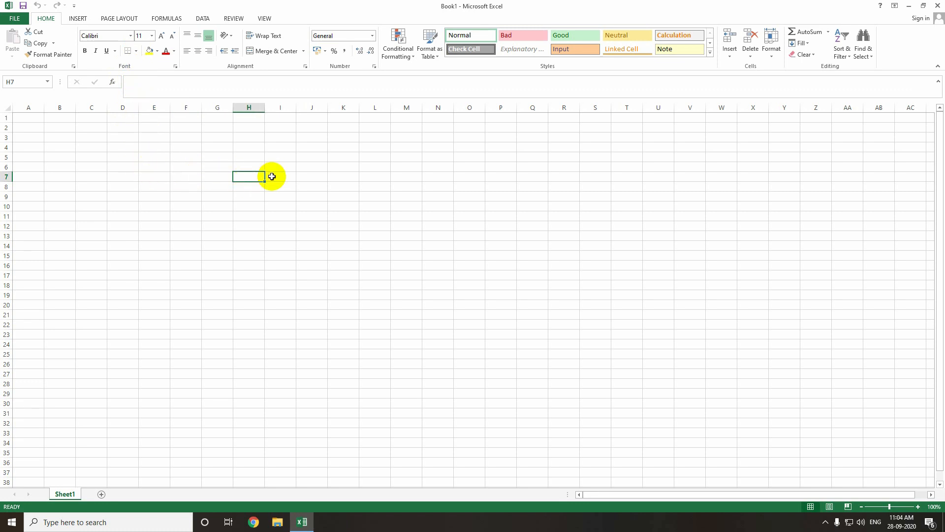
type("S.No")
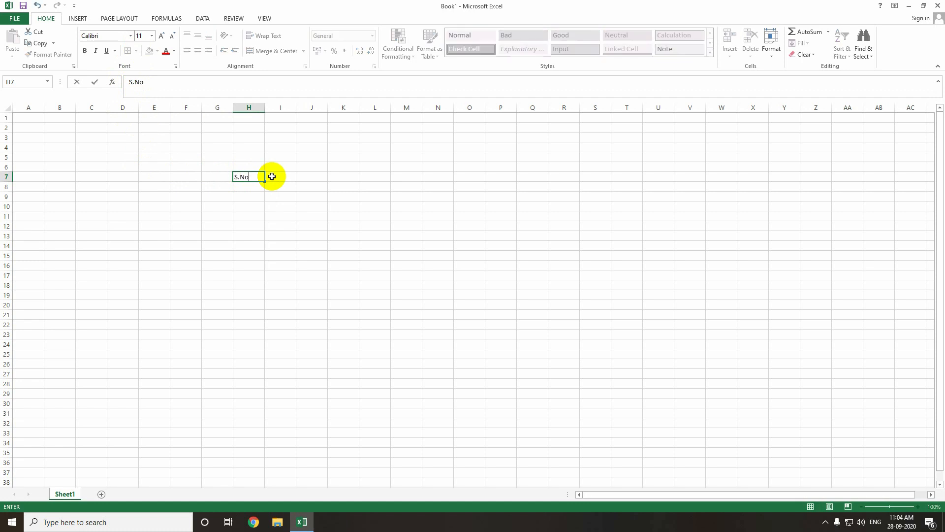
key("Return")
type("1")
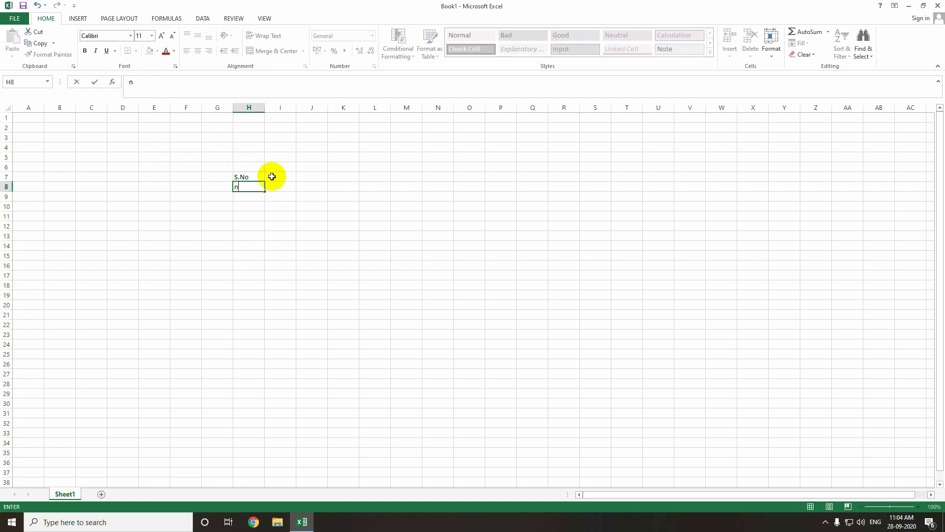
key("Return")
type("3")
key("Return")
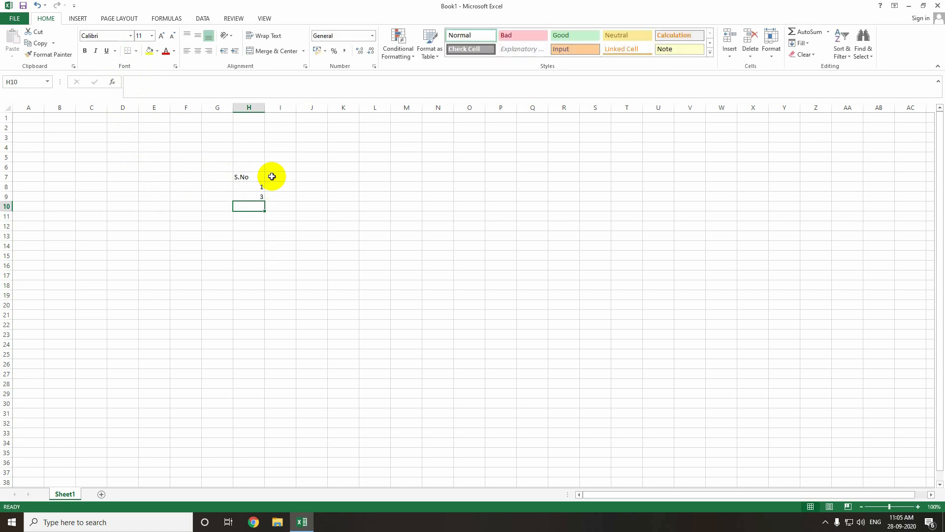
left_click(249, 197)
type("2")
key("Return")
- Fill the serial numbers down as a series from 1 to 10 in H8:H17
left_click_drag(250, 187, 251, 196)
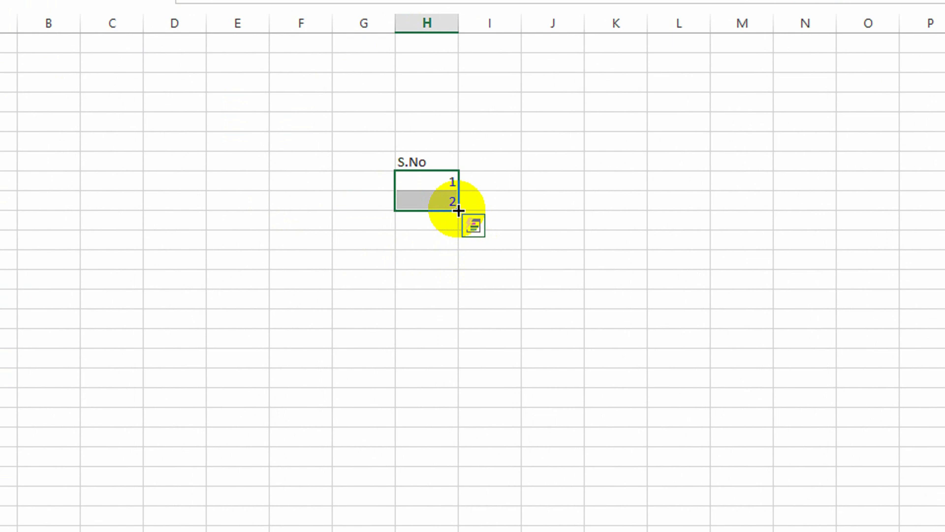
left_click_drag(459, 211, 450, 361)
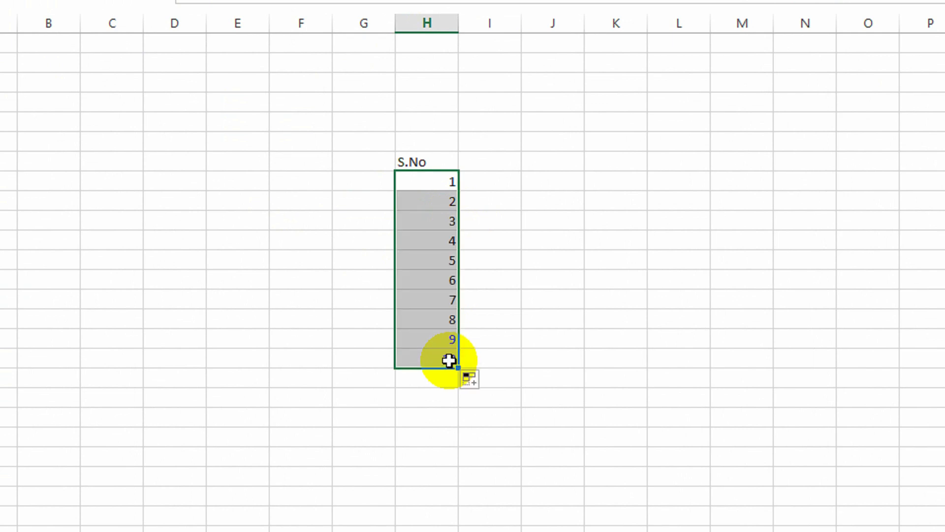
type("`")
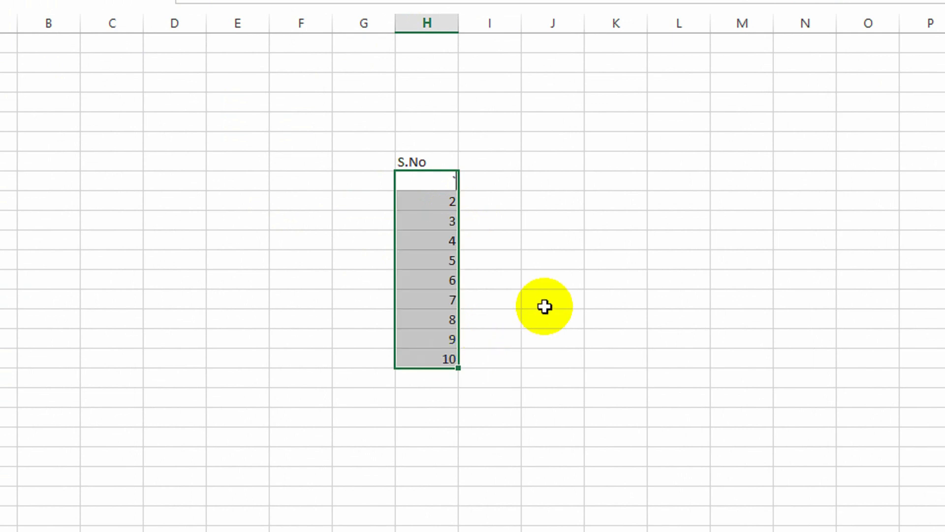
key("Escape")
left_click(503, 284)
left_click(617, 261)
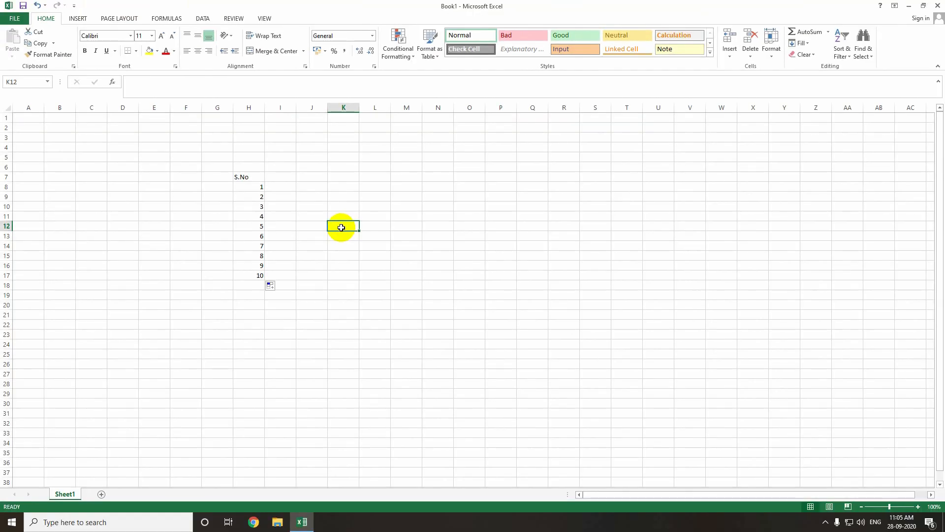
- Open the print preview to check the sheet's page layout
left_click(15, 20)
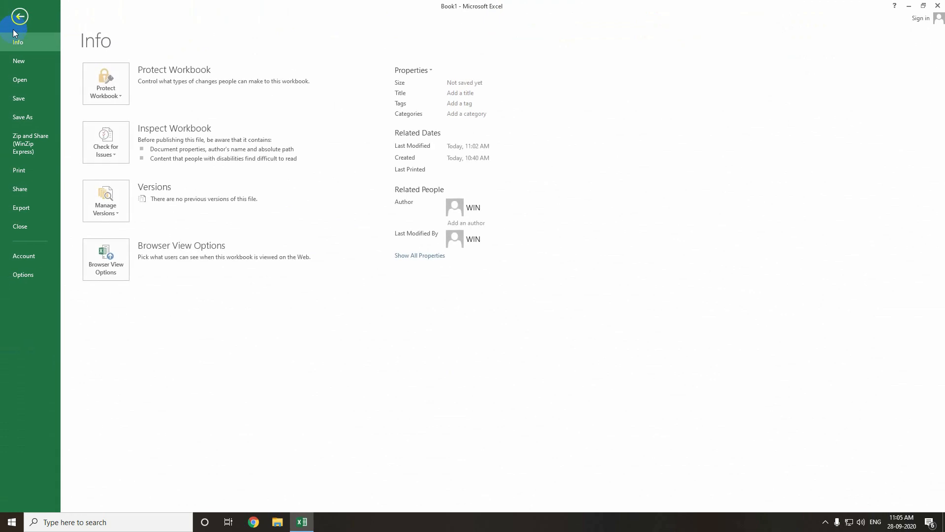
left_click(20, 170)
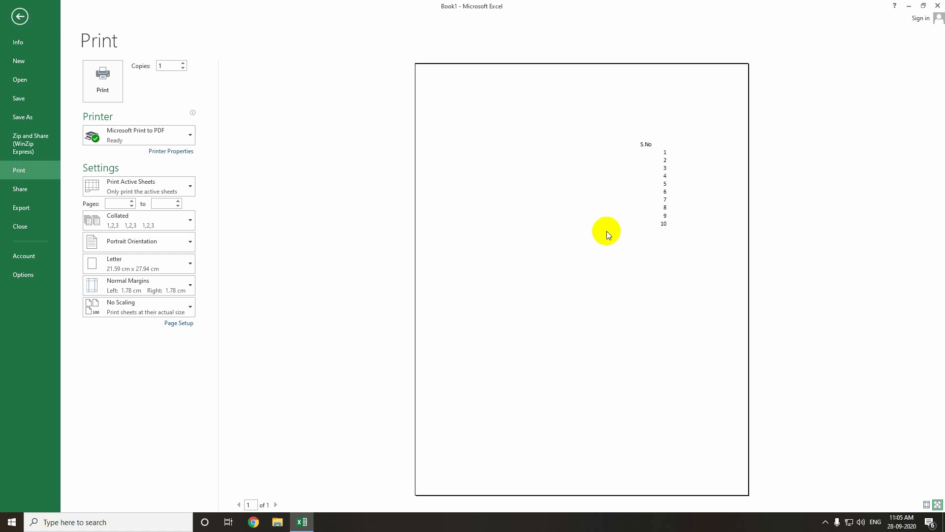
left_click(20, 16)
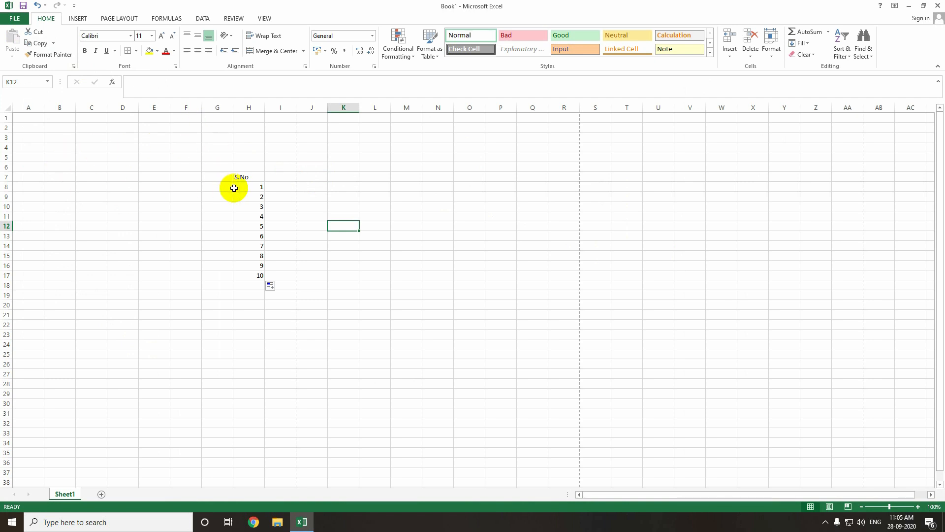
- Move the S.No column from H7:H17 so it starts at cell A1
left_click_drag(238, 177, 250, 276)
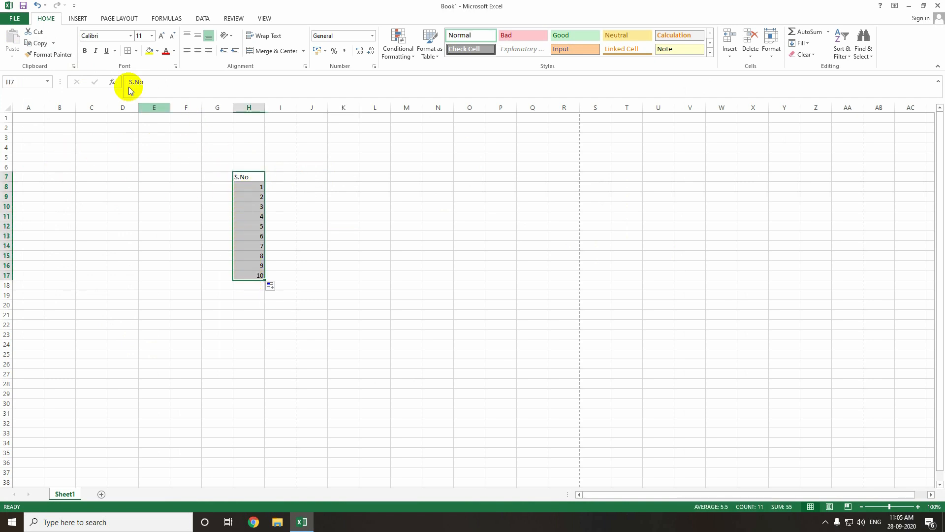
left_click(42, 33)
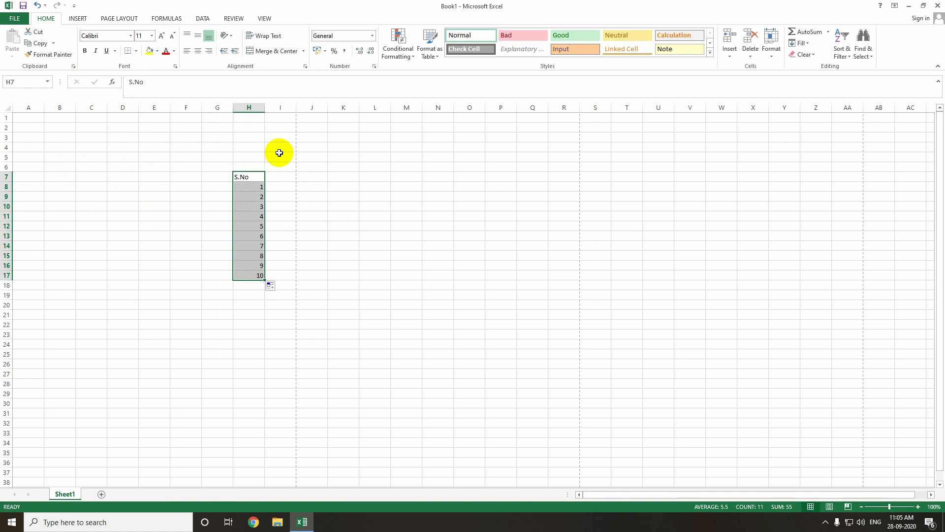
left_click(30, 119)
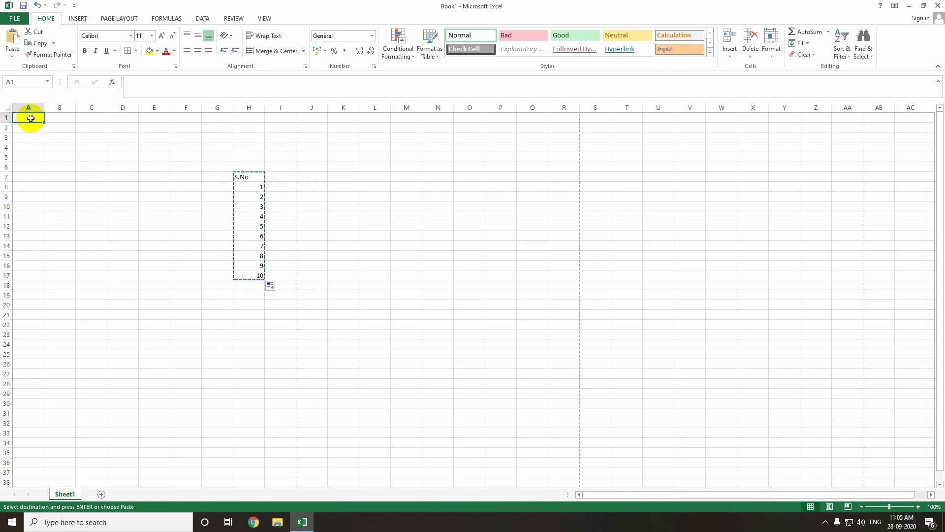
key("ctrl+v")
left_click(98, 157)
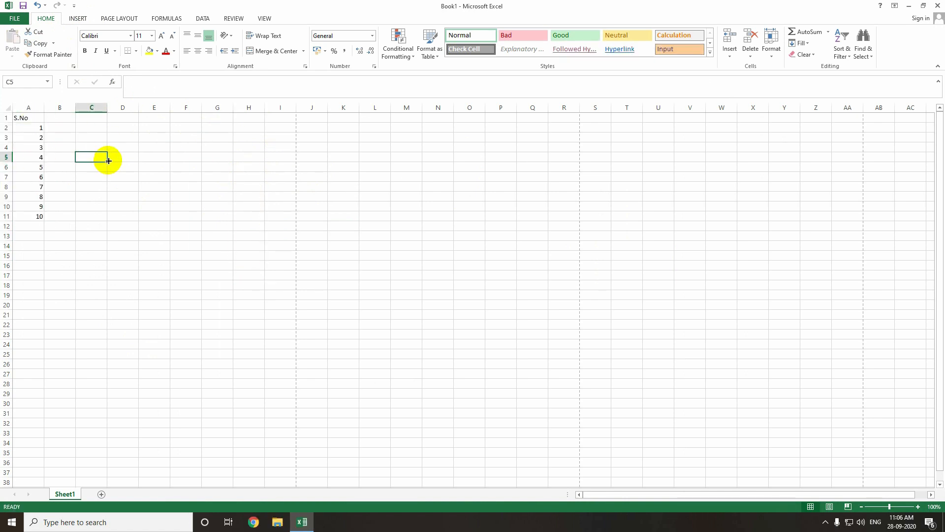
- Open the print preview again to check the moved column's position on the page
left_click(14, 18)
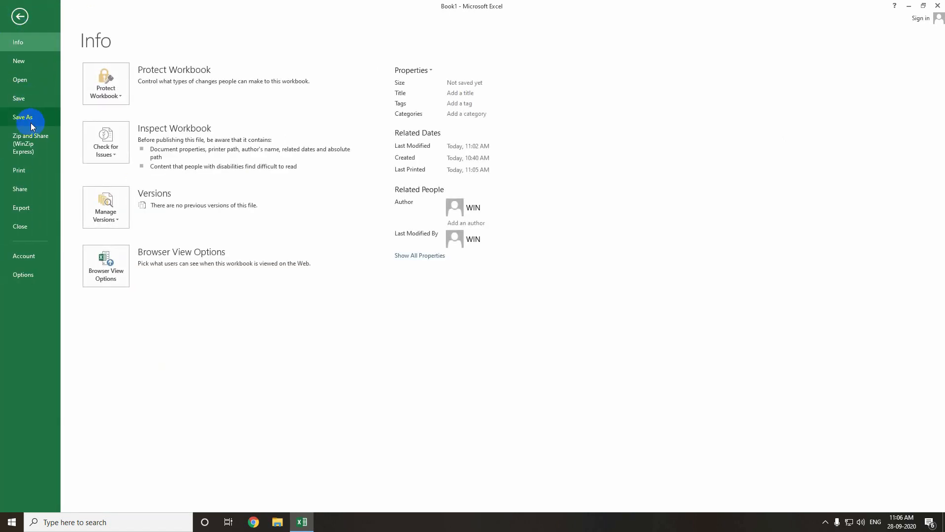
left_click(34, 175)
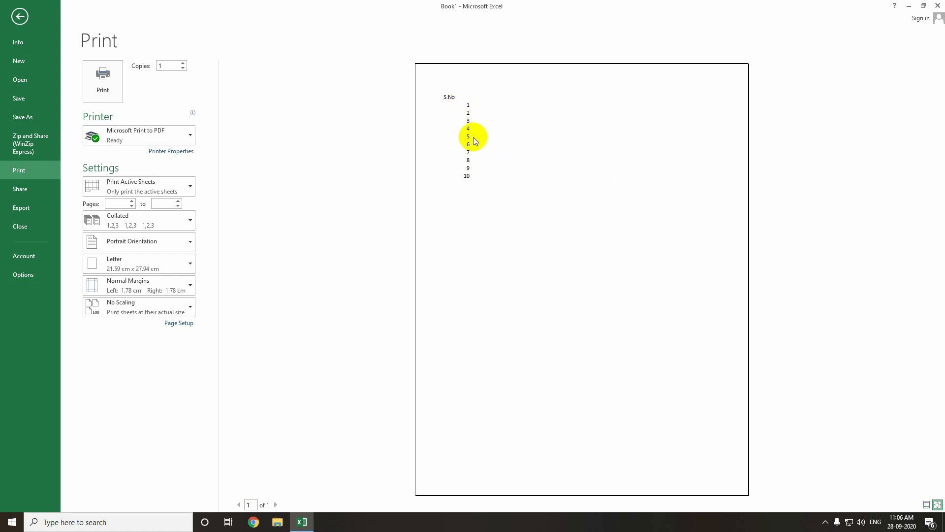
key("Escape")
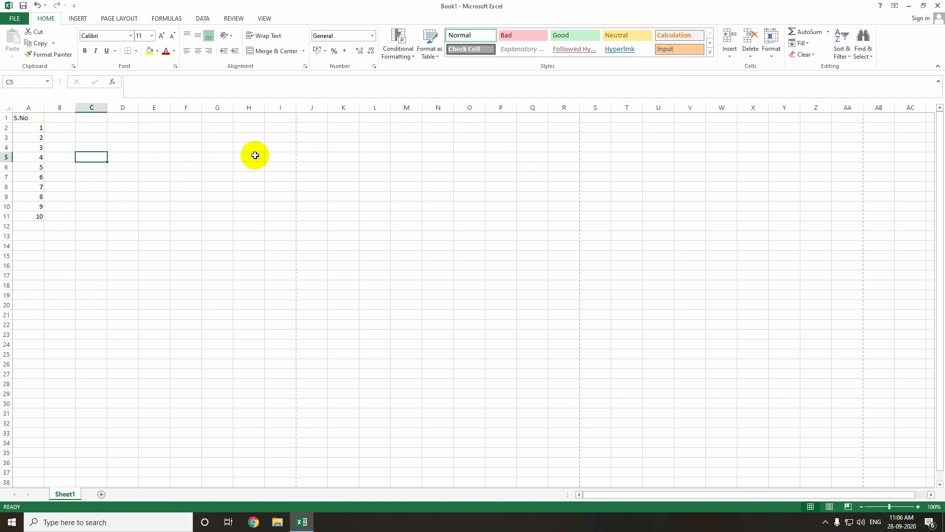
left_click(12, 22)
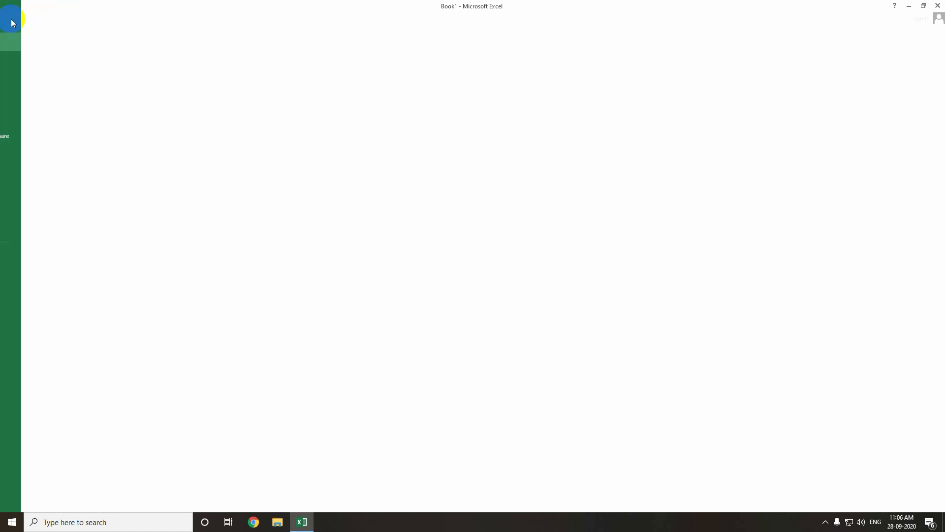
left_click(21, 172)
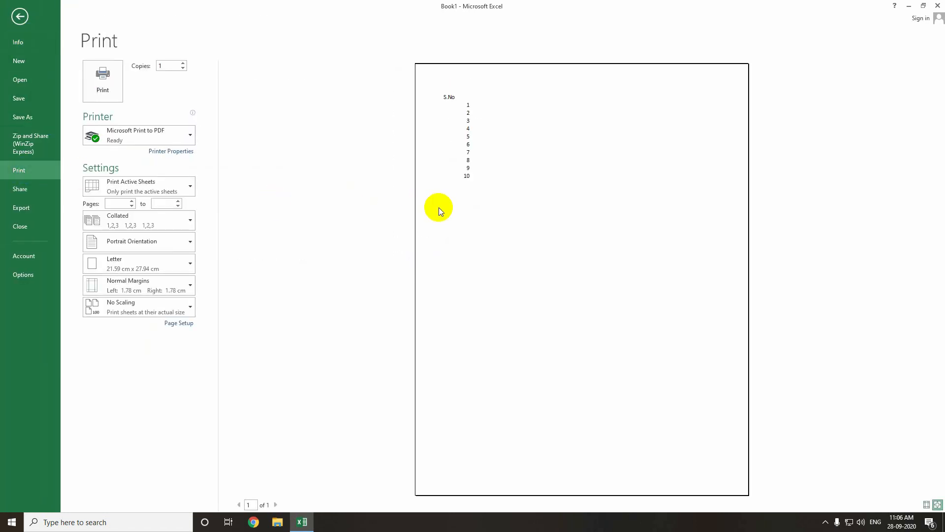
key("Escape")
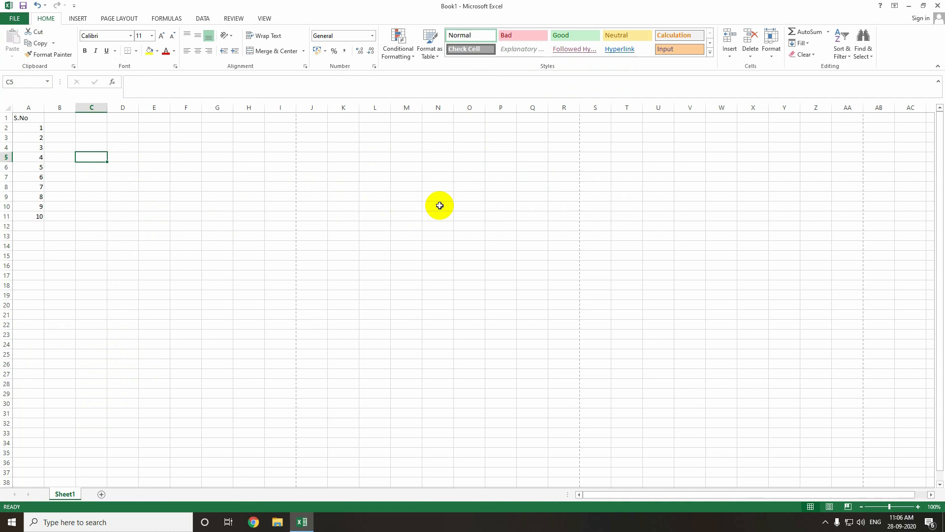
- Enter the column headers Name, M1, M2, M3, Total and AVG in B1 through G1
left_click_drag(25, 117, 247, 217)
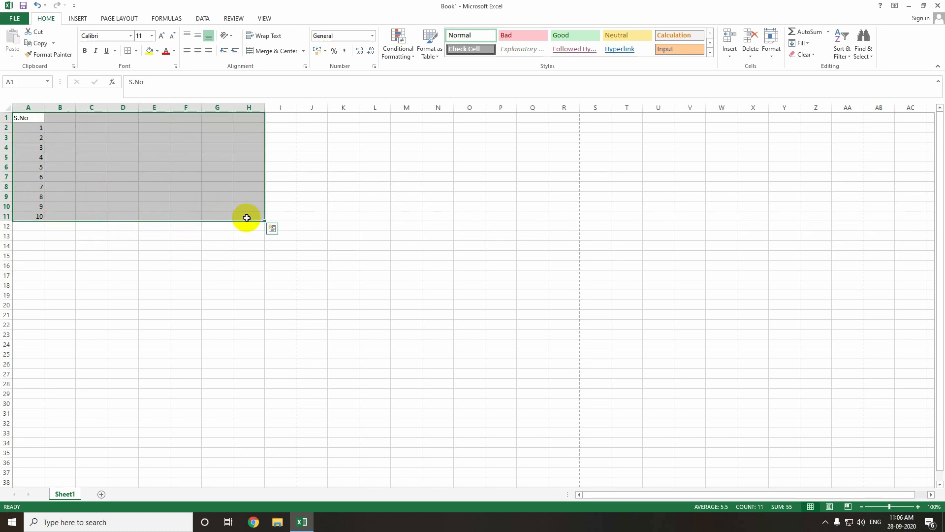
left_click(59, 117)
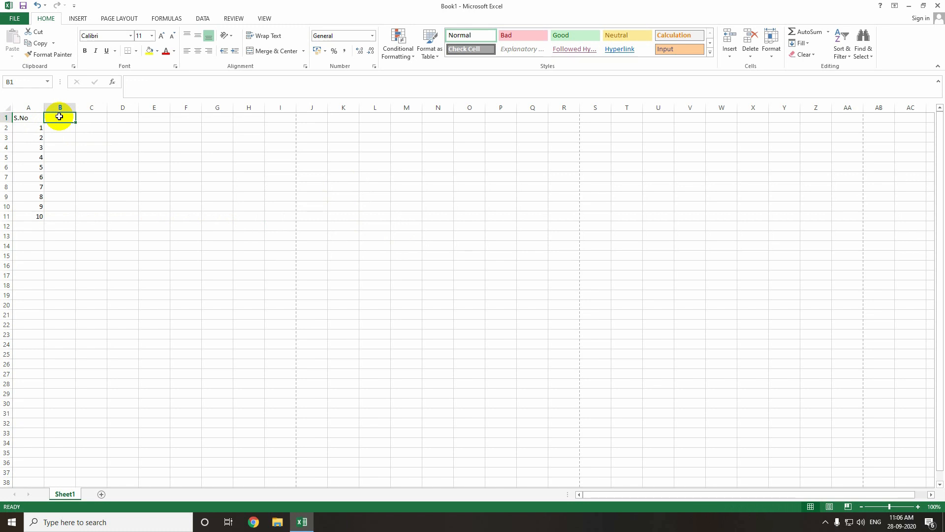
type("Name")
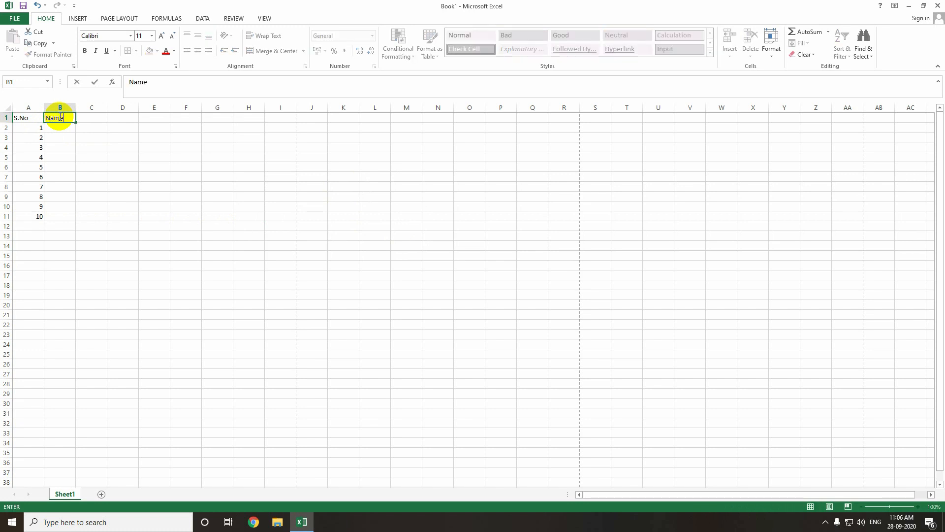
key("Tab")
type("M1")
key("Tab")
type("M2")
key("Tab")
type("M3")
key("Tab")
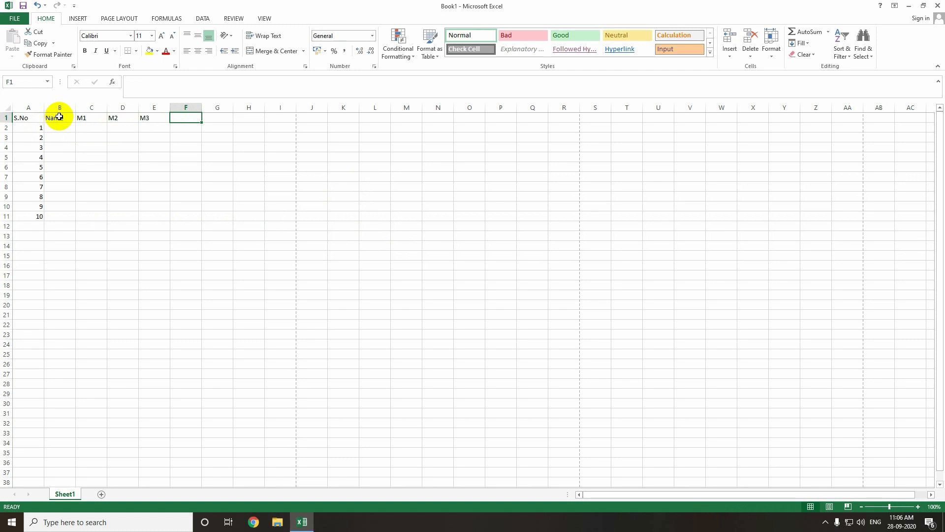
type("Total")
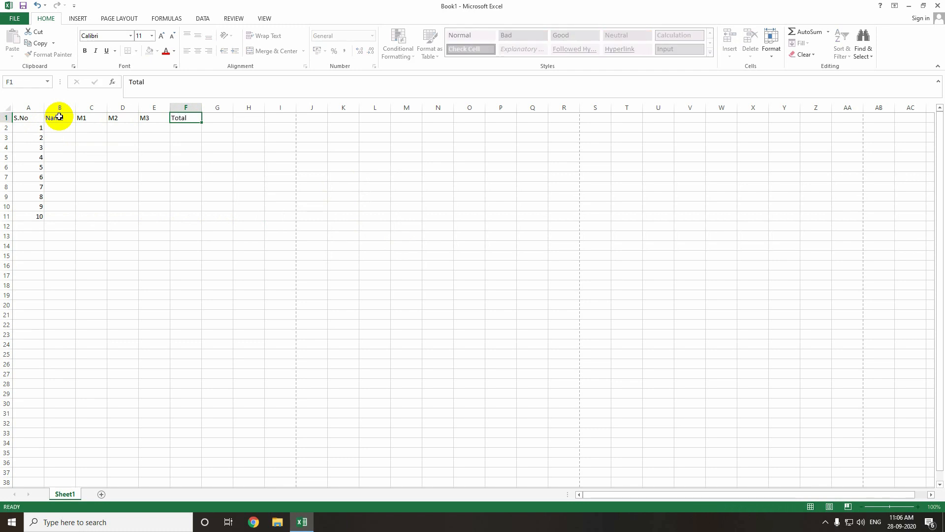
key("Tab")
type("AVG")
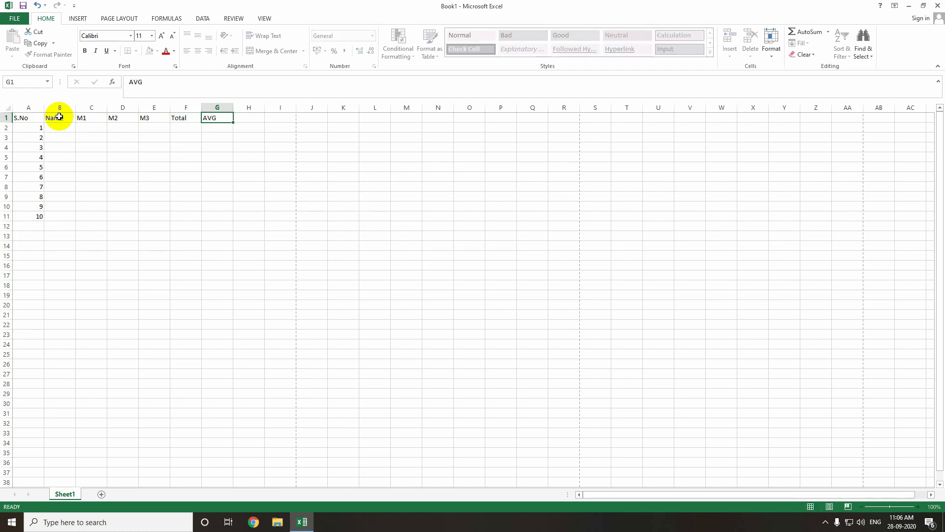
key("Return")
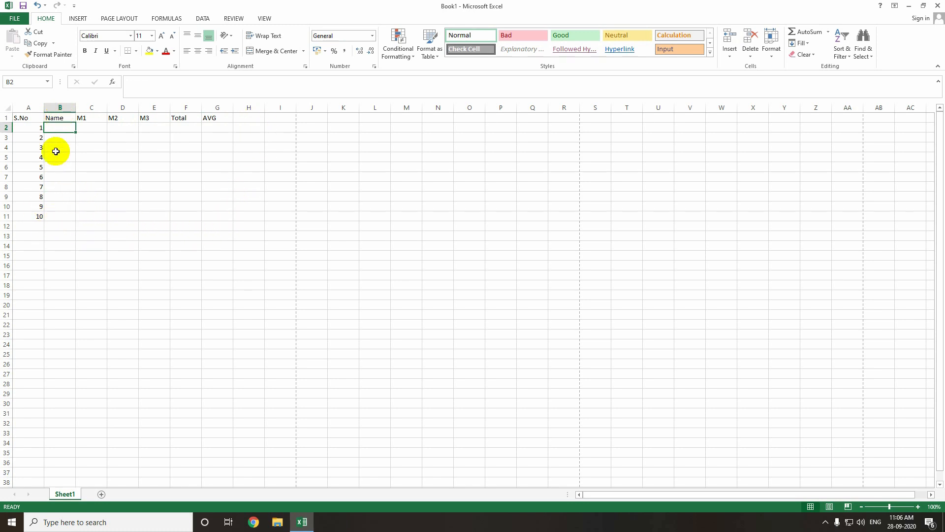
- Apply All Borders to the table range A1:G11
left_click_drag(25, 118, 209, 214)
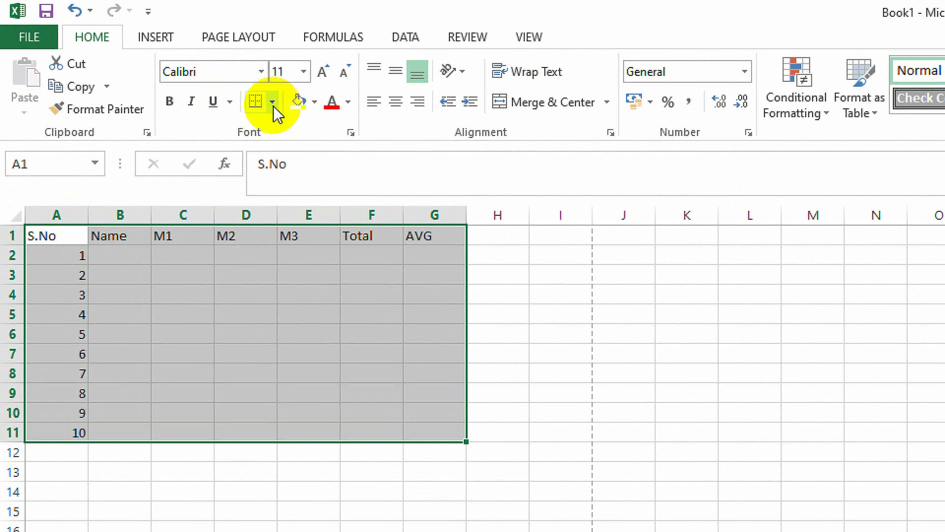
left_click(274, 106)
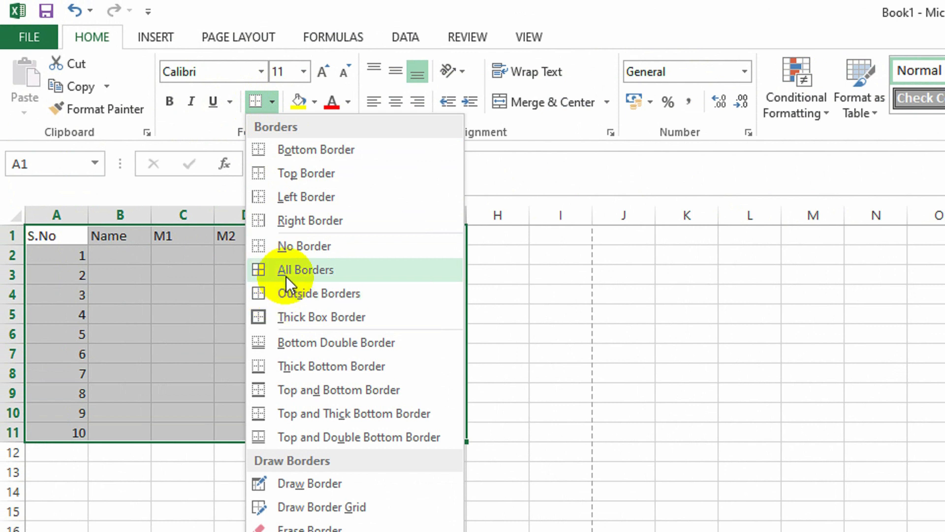
left_click(273, 103)
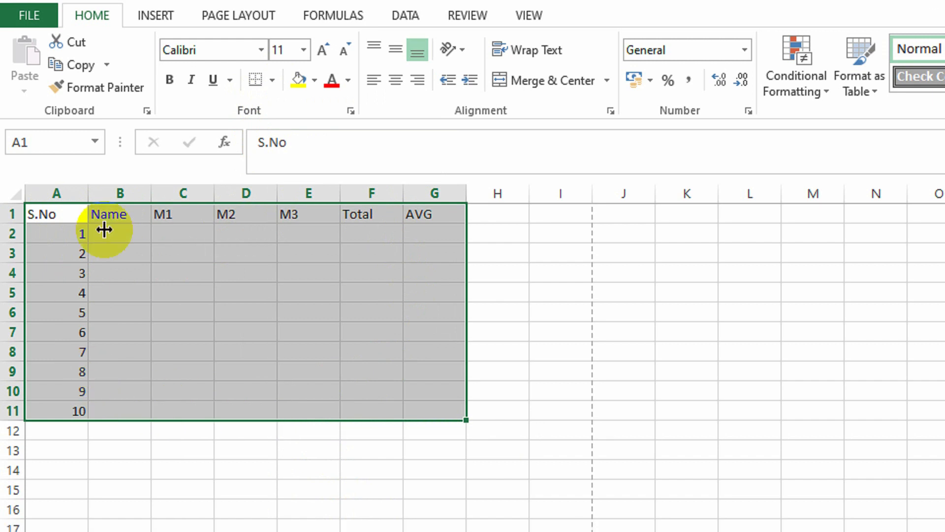
left_click(272, 102)
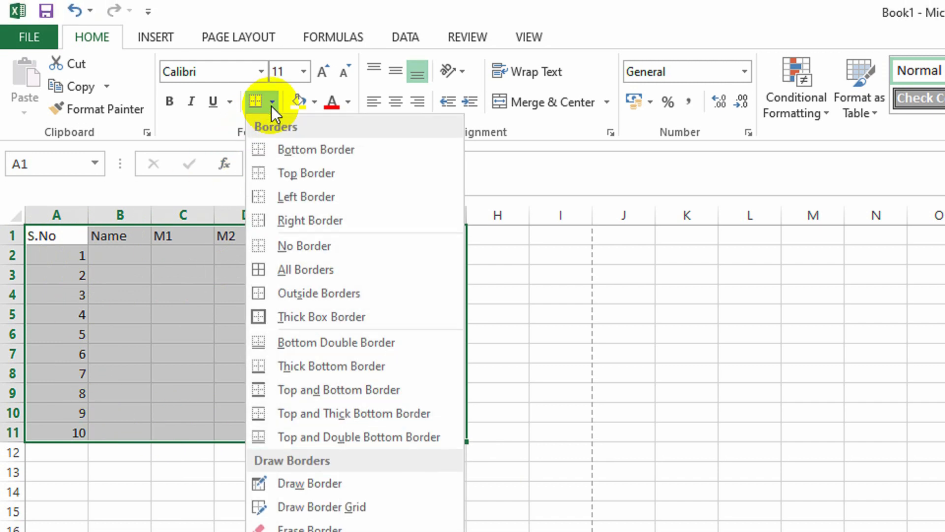
left_click(297, 270)
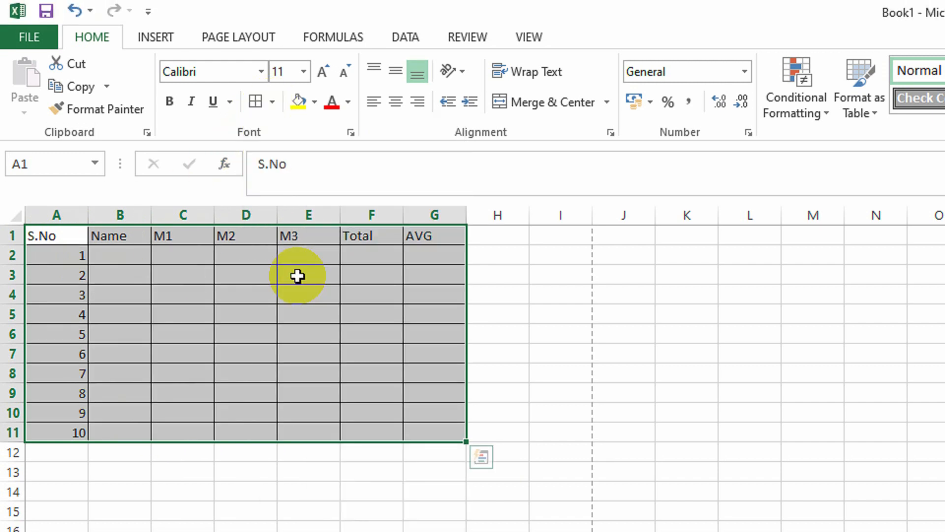
left_click(584, 372)
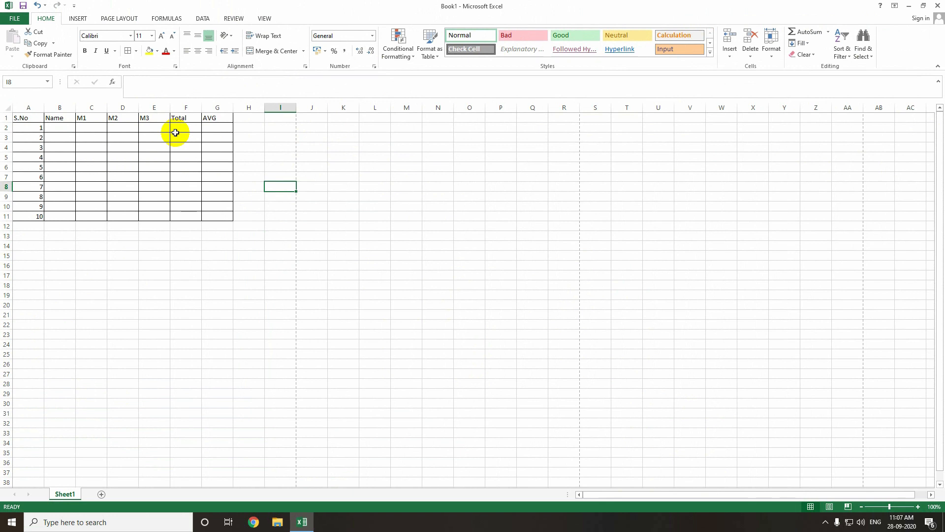
- Open the print preview of the bordered table
key("ctrl+p")
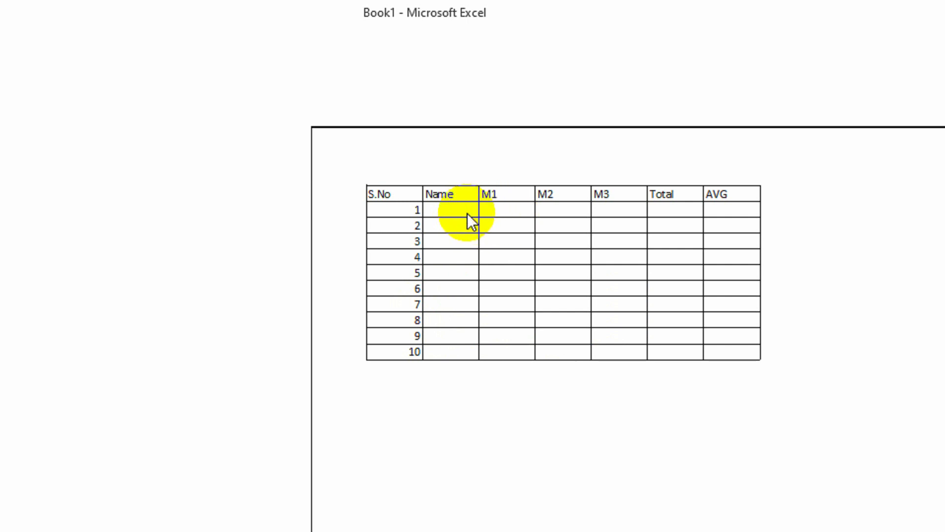
- Return to the worksheet and widen column B so the Name column is much wider
key("Escape")
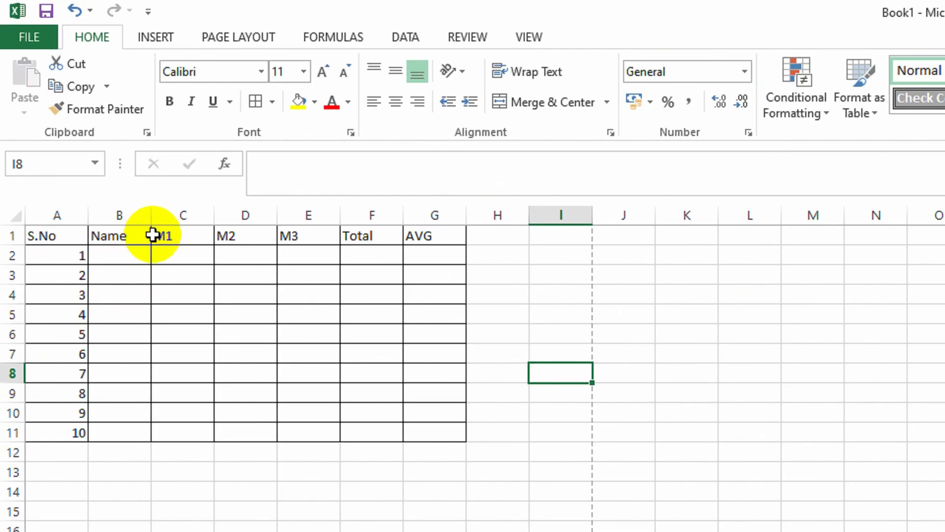
left_click(146, 235)
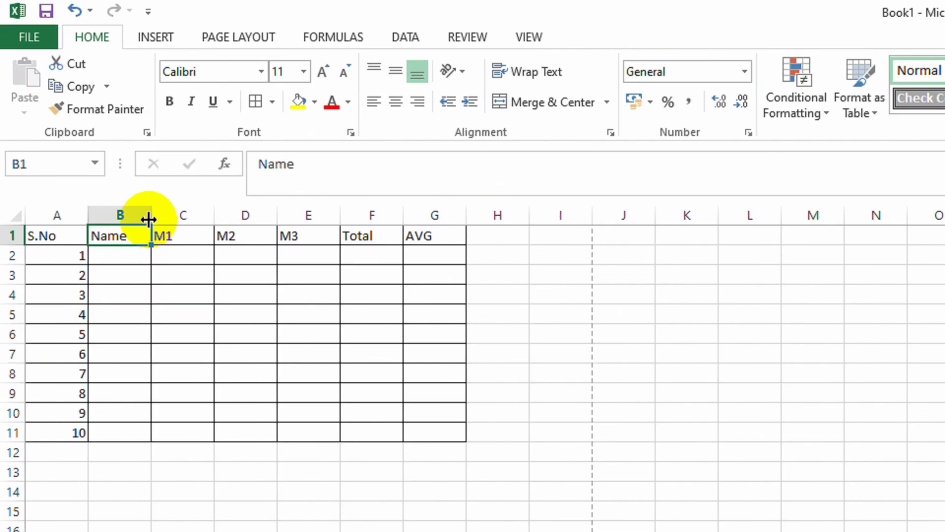
left_click_drag(152, 217, 255, 217)
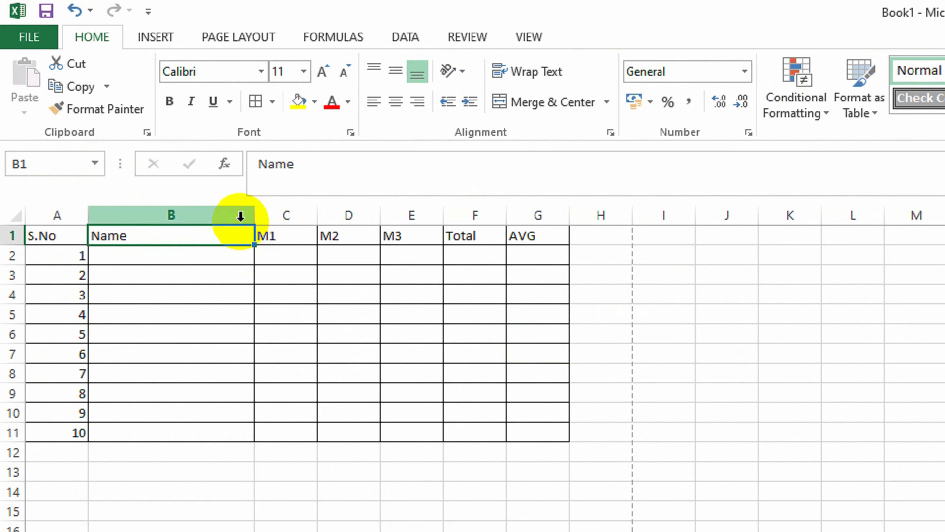
left_click(237, 257)
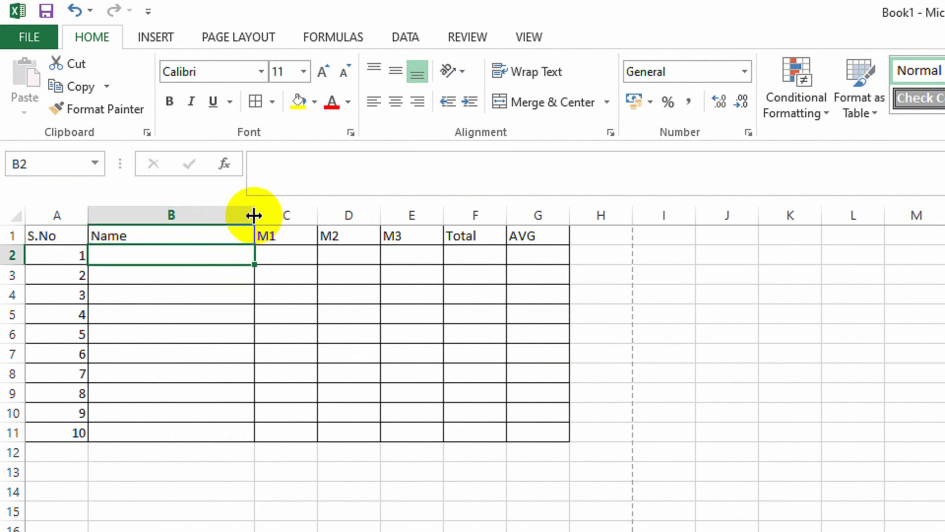
left_click_drag(253, 216, 290, 221)
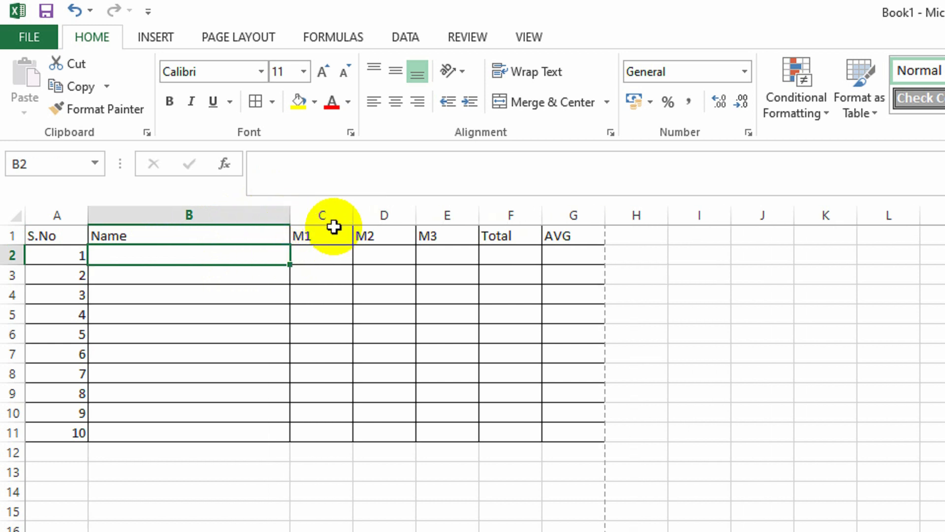
- Narrow the M1, M2 and M3 columns C to E and adjust the Total and AVG widths
left_click_drag(354, 216, 333, 217)
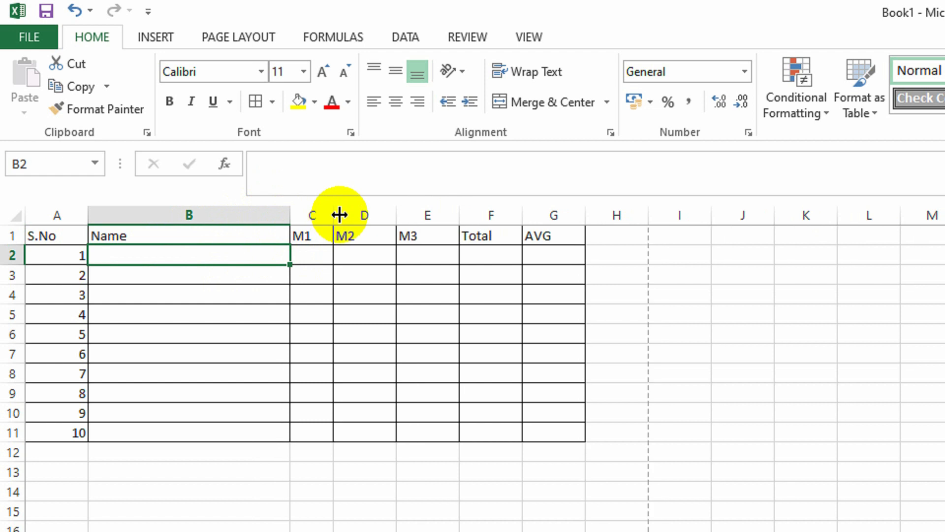
left_click_drag(390, 220, 375, 215)
left_click_drag(437, 215, 416, 217)
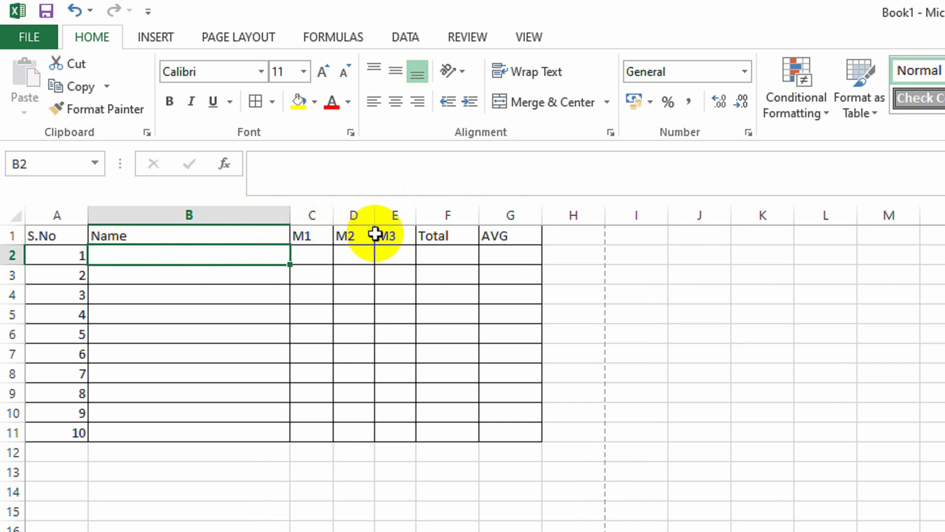
left_click(313, 215)
left_click_drag(313, 215, 455, 211)
left_click_drag(521, 213, 470, 215)
left_click(378, 253)
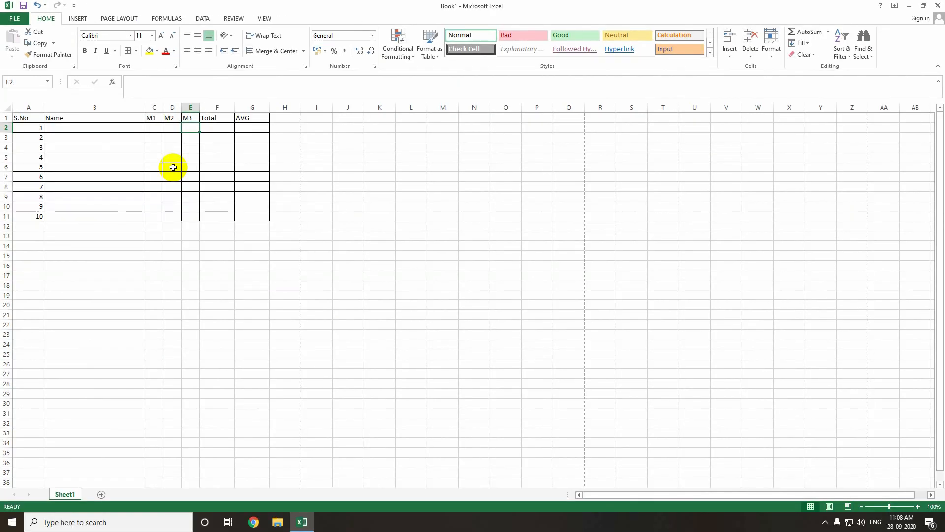
- Select header row 1 and centre its text horizontally
key("ctrl+p")
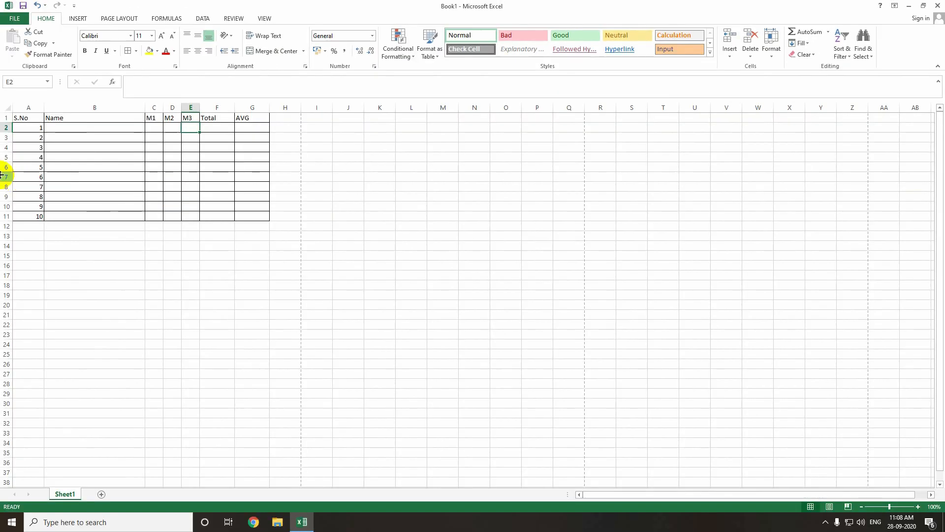
left_click(22, 118)
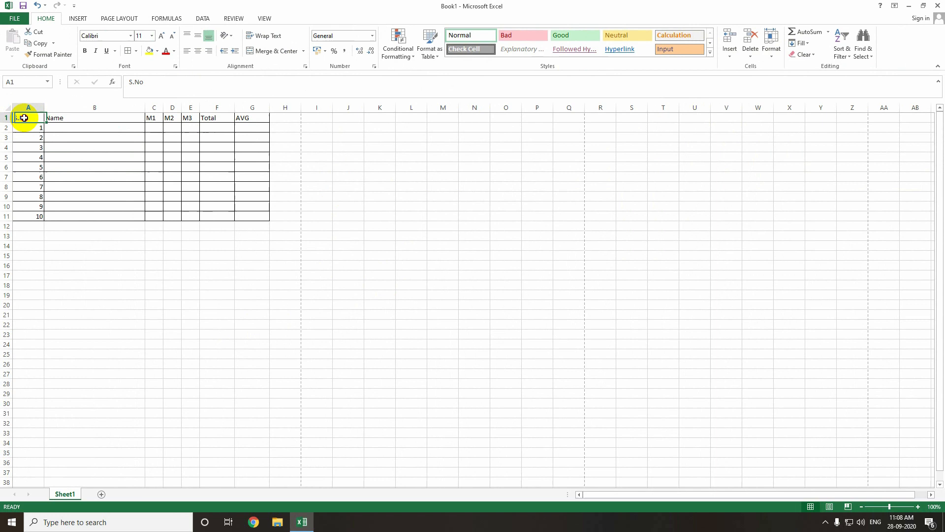
left_click(4, 118)
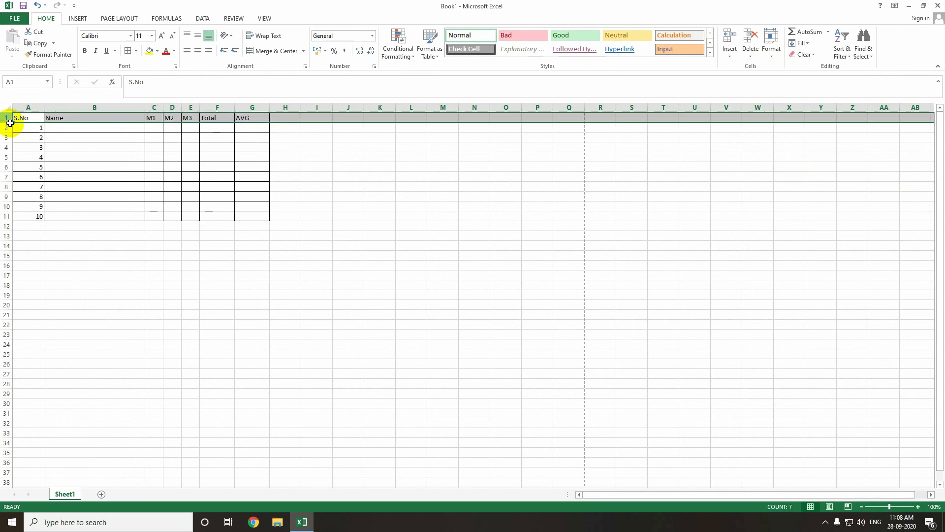
left_click(25, 137)
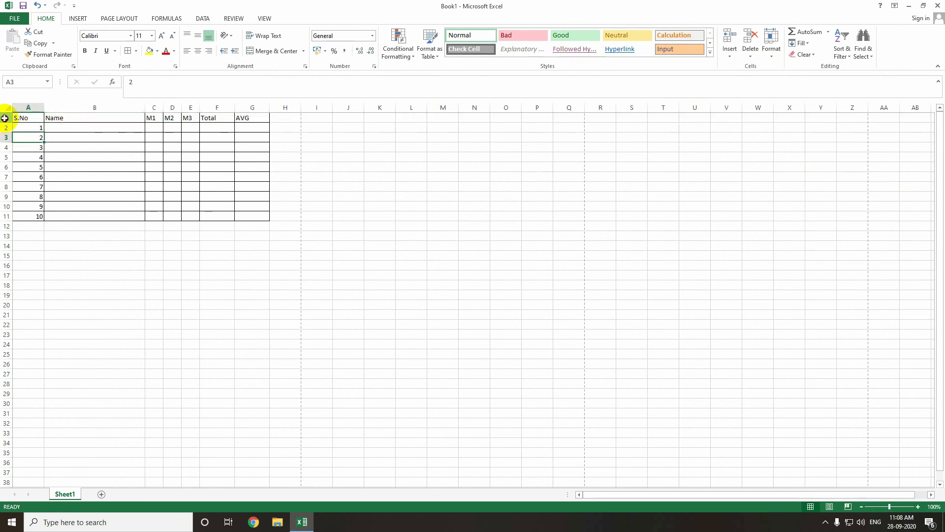
left_click(6, 118)
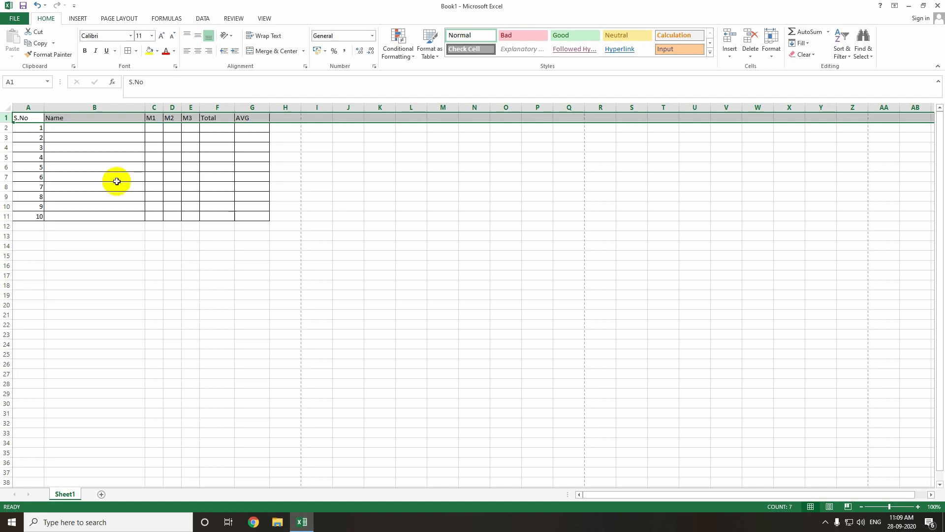
left_click(196, 51)
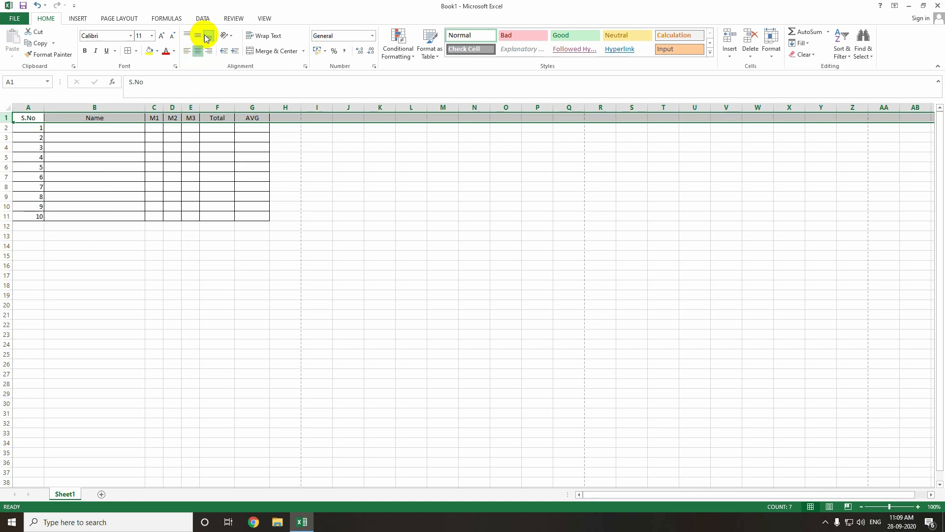
- Top-align the header row and increase the height of row 1
left_click(198, 36)
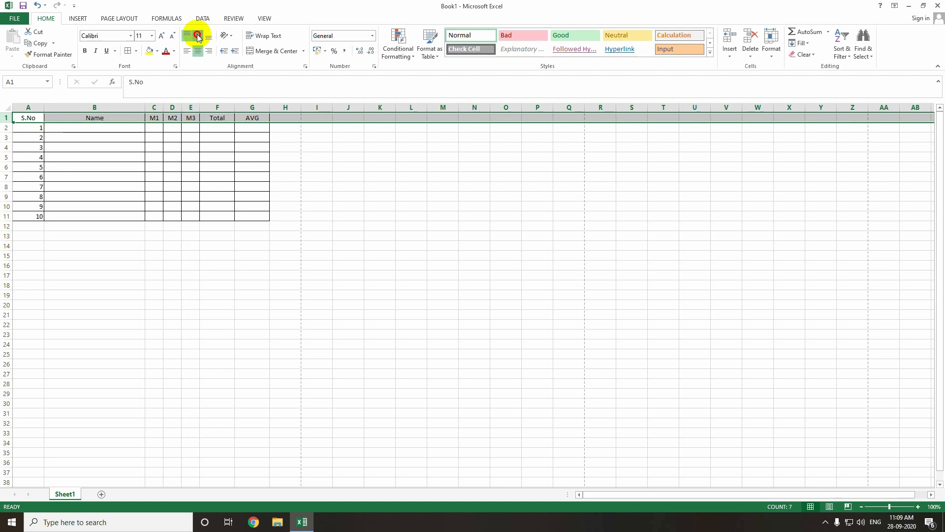
left_click(211, 37)
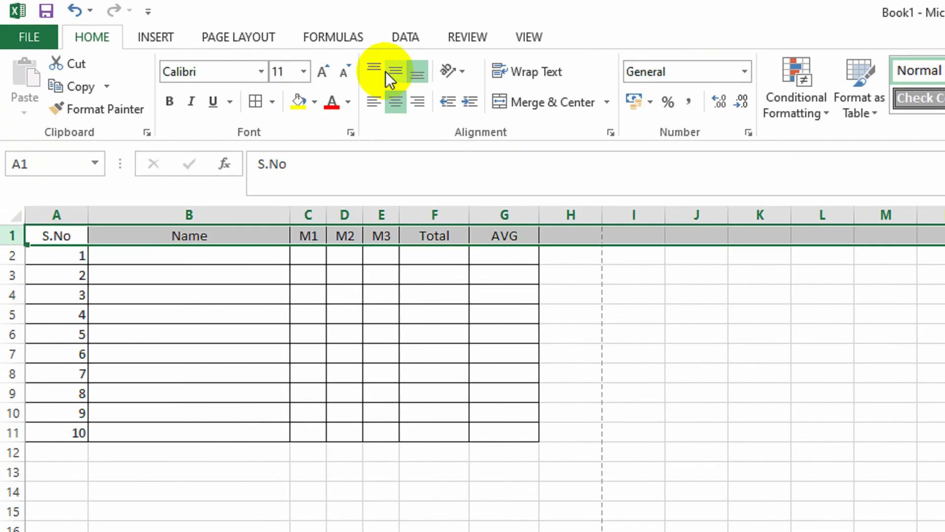
left_click(189, 35)
left_click(400, 72)
left_click(418, 78)
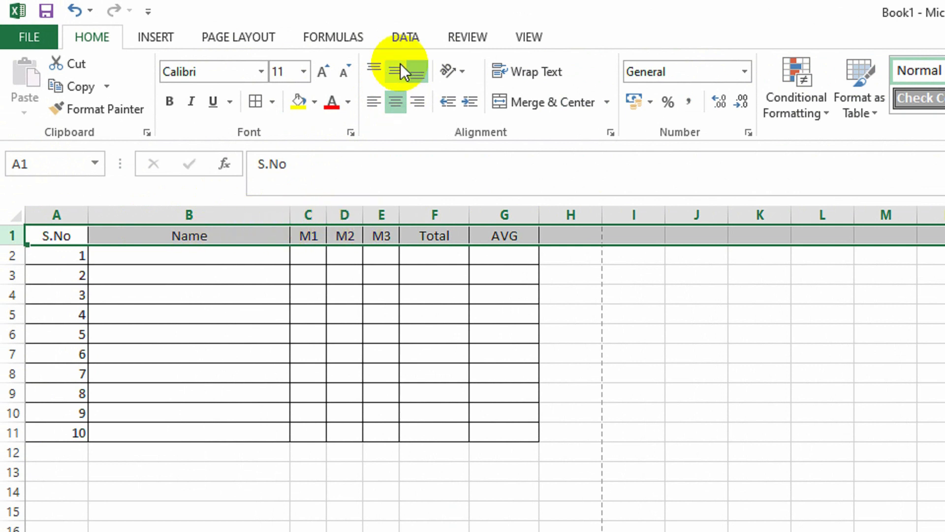
left_click(377, 68)
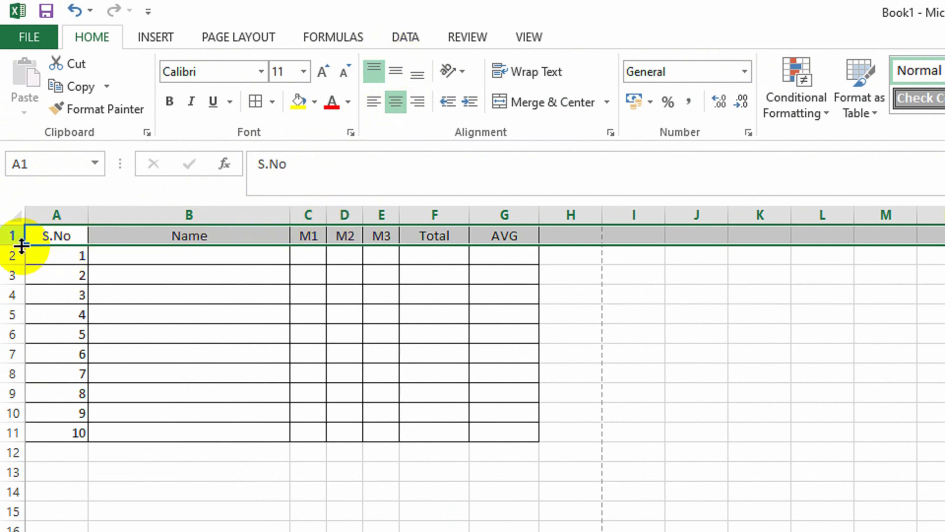
left_click_drag(12, 245, 14, 277)
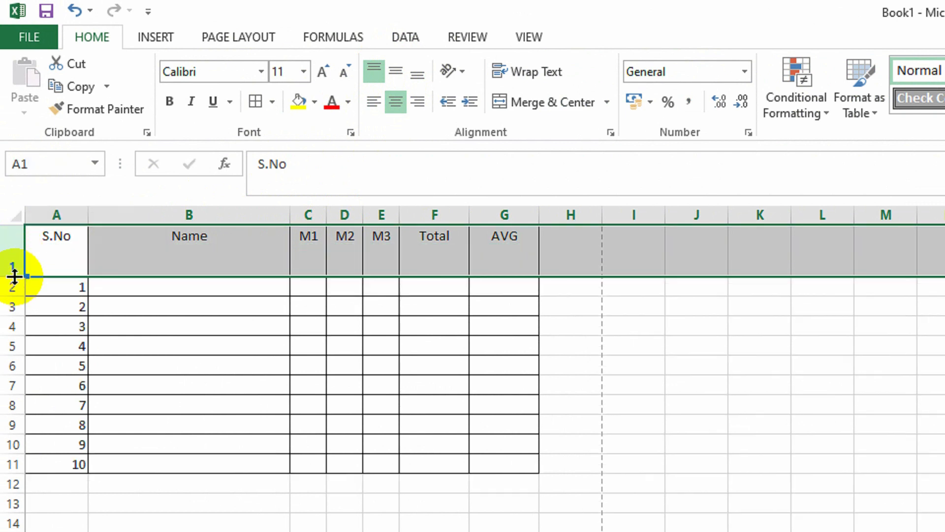
- Select row 1 again and set its text to Middle Align vertically
left_click(173, 337)
left_click_drag(61, 256, 492, 258)
left_click(387, 306)
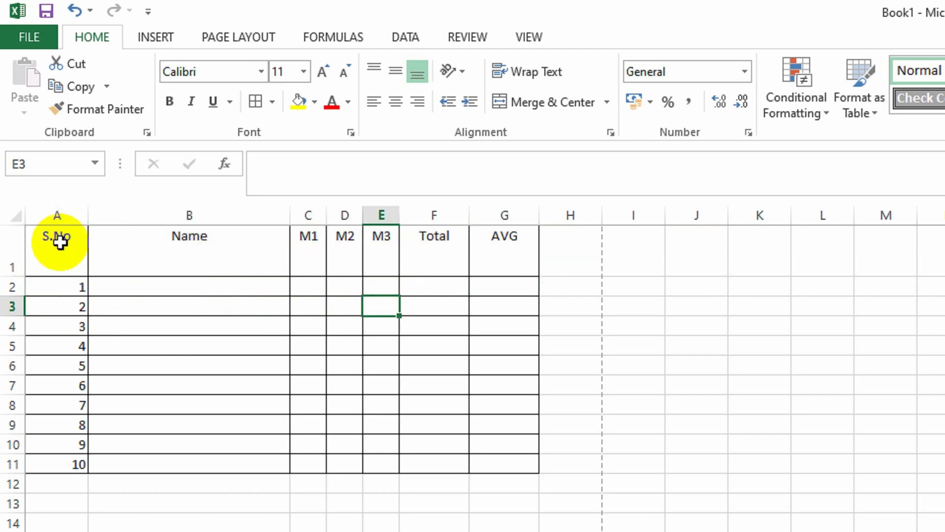
left_click(7, 248)
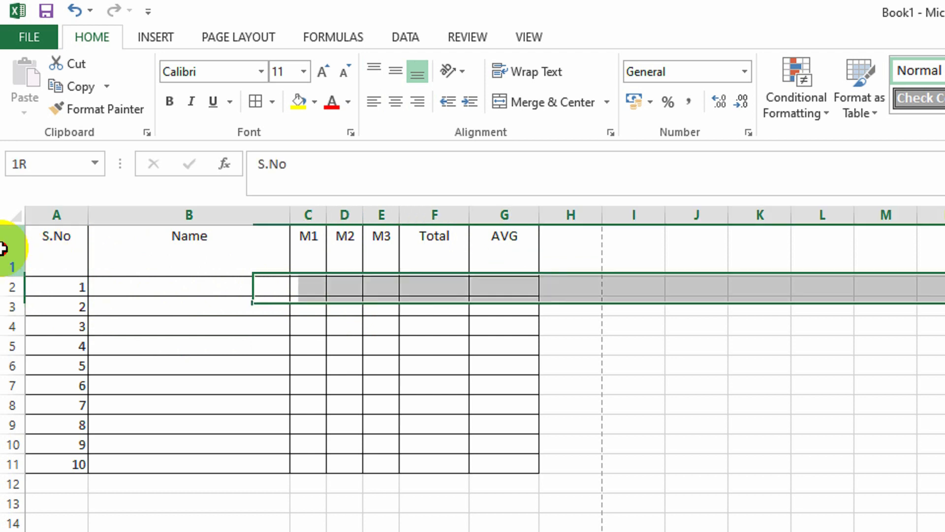
left_click(395, 72)
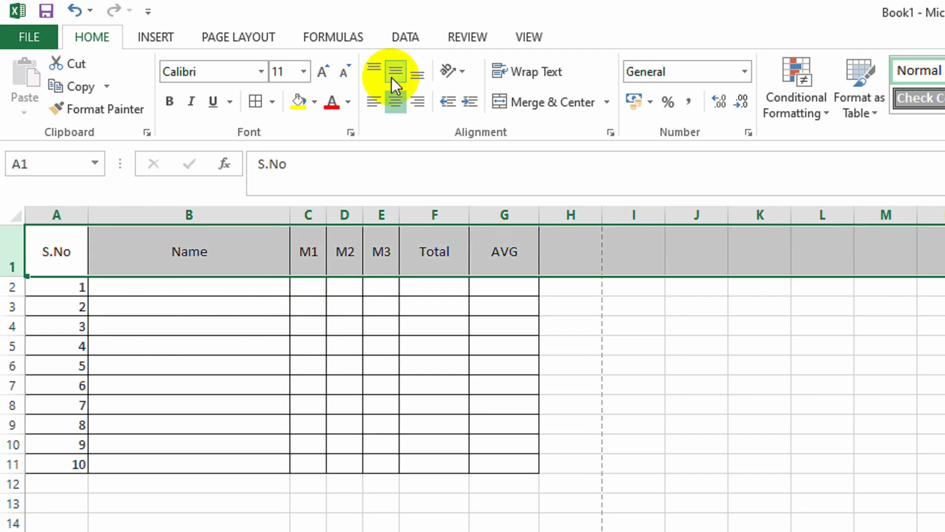
left_click(415, 75)
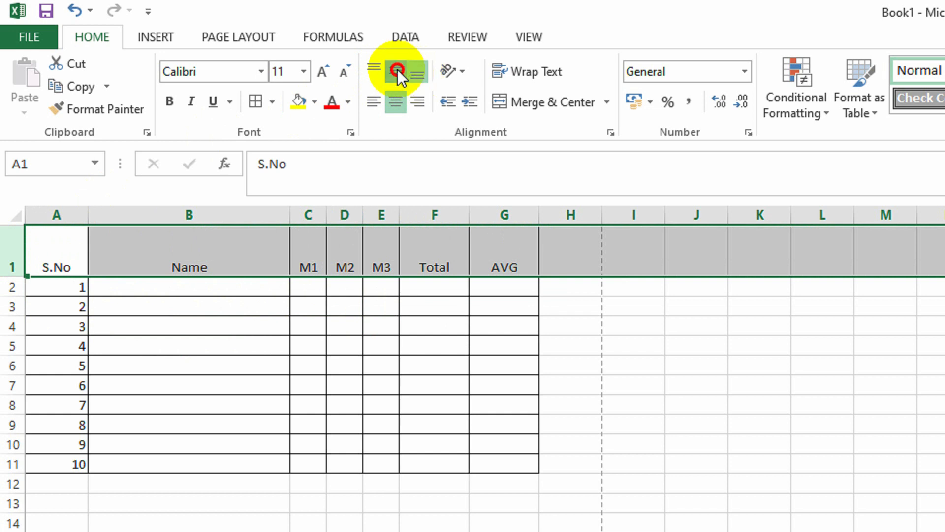
left_click(397, 70)
left_click(378, 65)
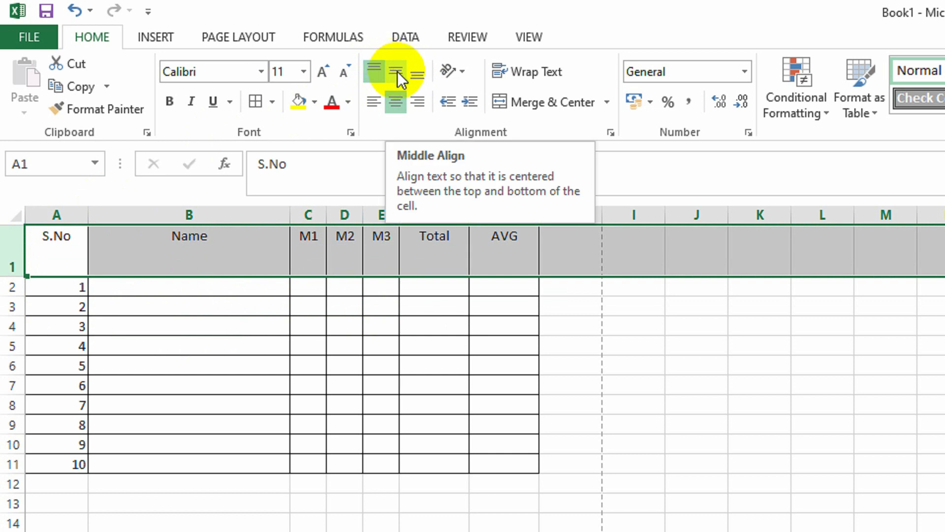
left_click(397, 72)
- Fill the header row light grey and set its text to bold 14 pt
left_click(318, 105)
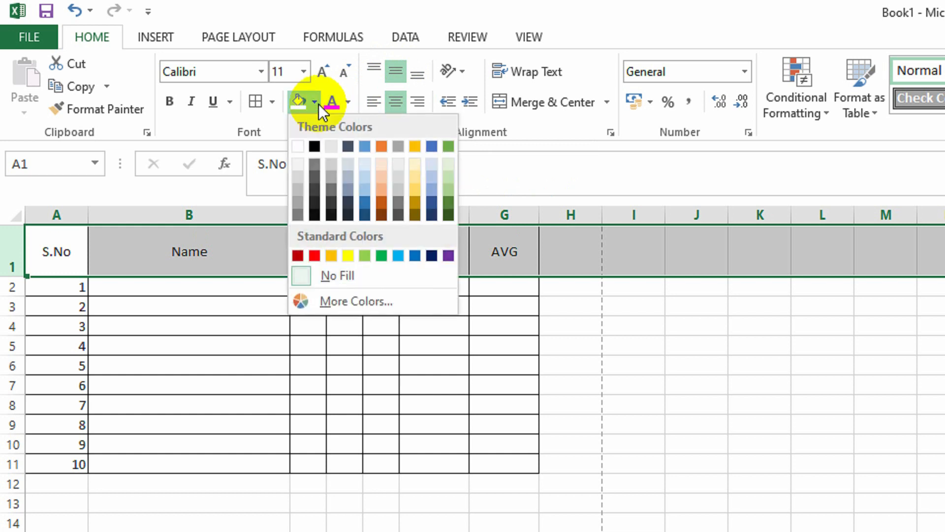
left_click(334, 146)
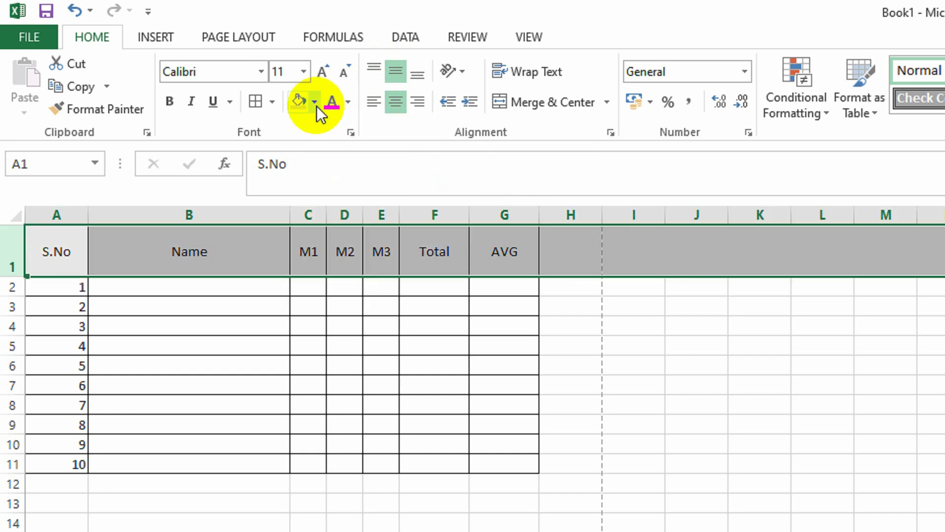
left_click(321, 77)
left_click(321, 78)
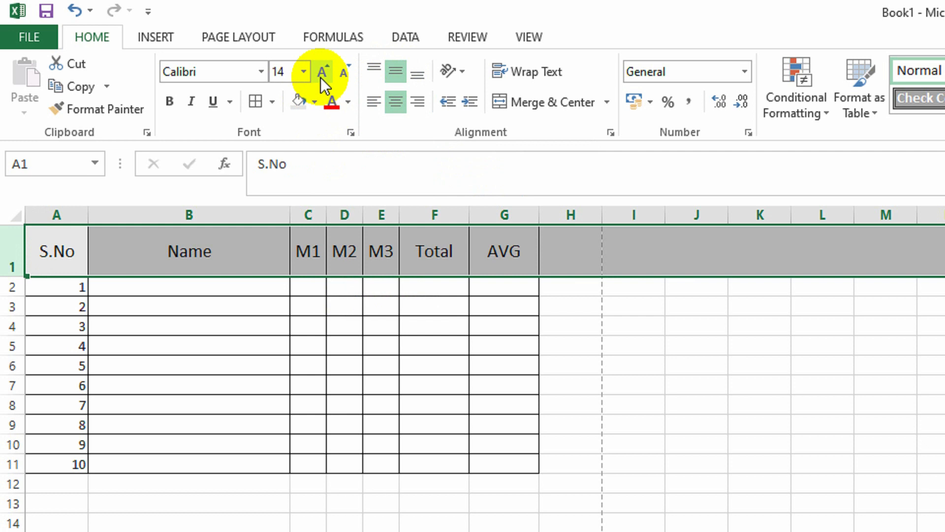
left_click(169, 101)
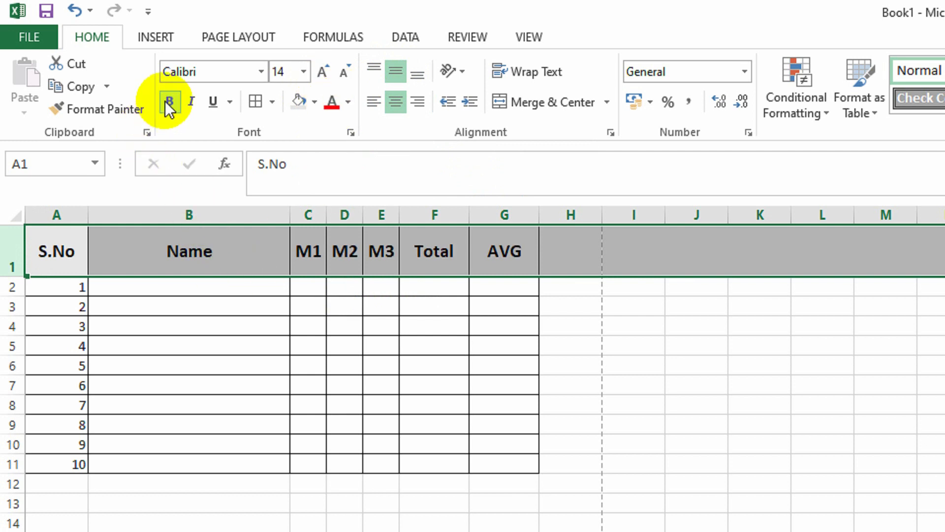
left_click(218, 295)
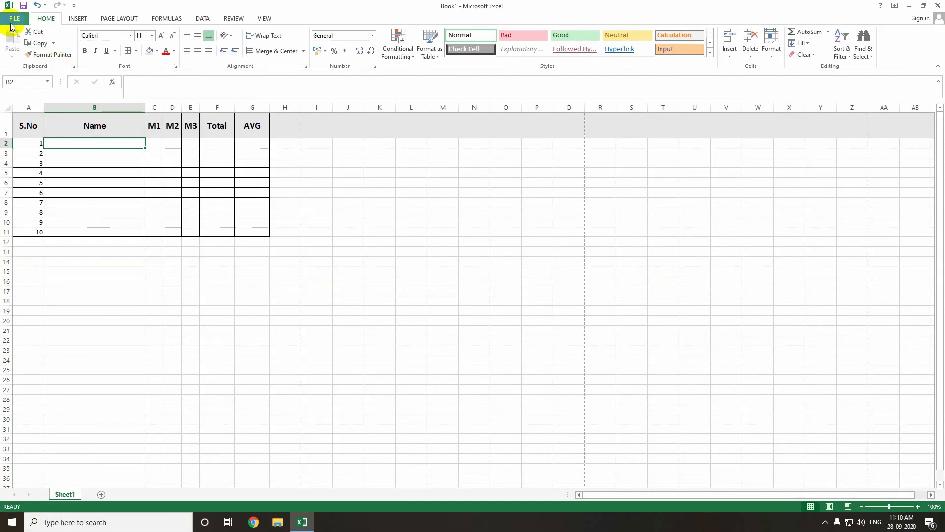
- Open the print preview to check the formatted header row, then close it
left_click(14, 20)
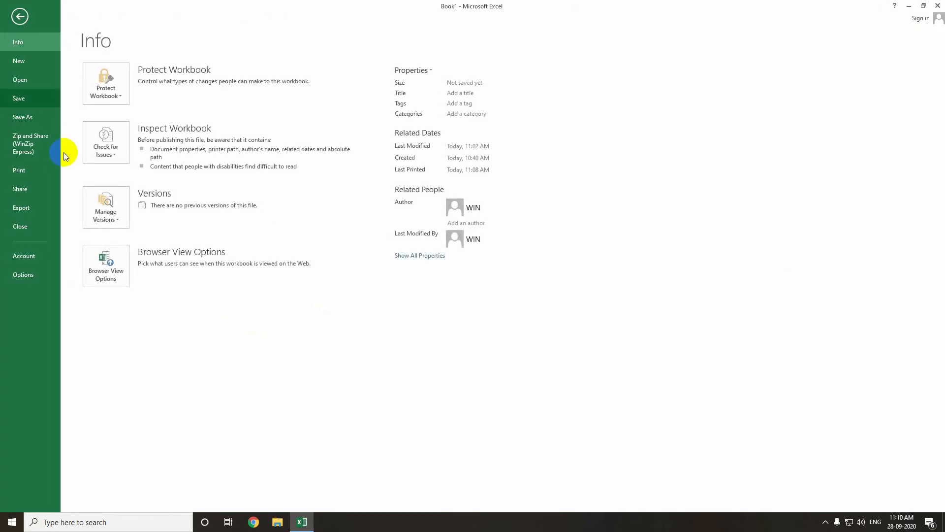
left_click(41, 164)
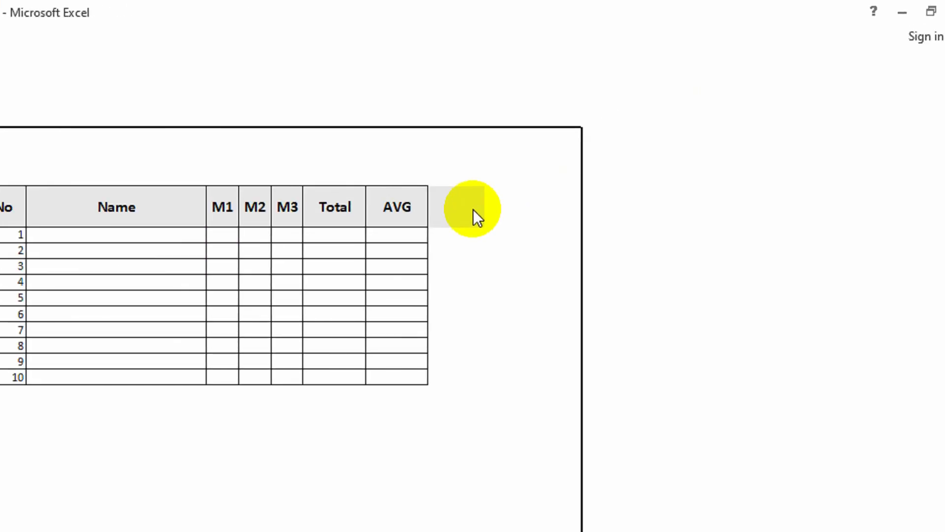
key("Escape")
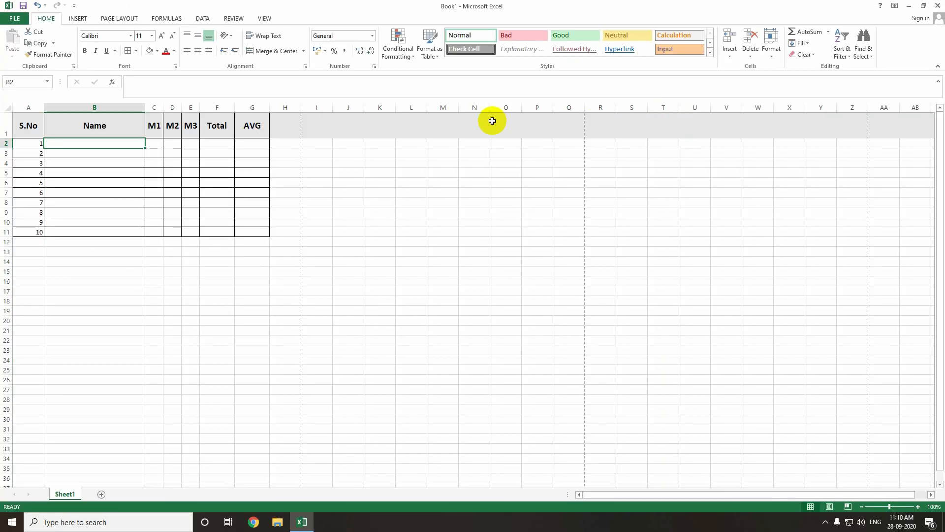
- Select row 1 and remove its fill colour with No Fill
left_click(10, 125)
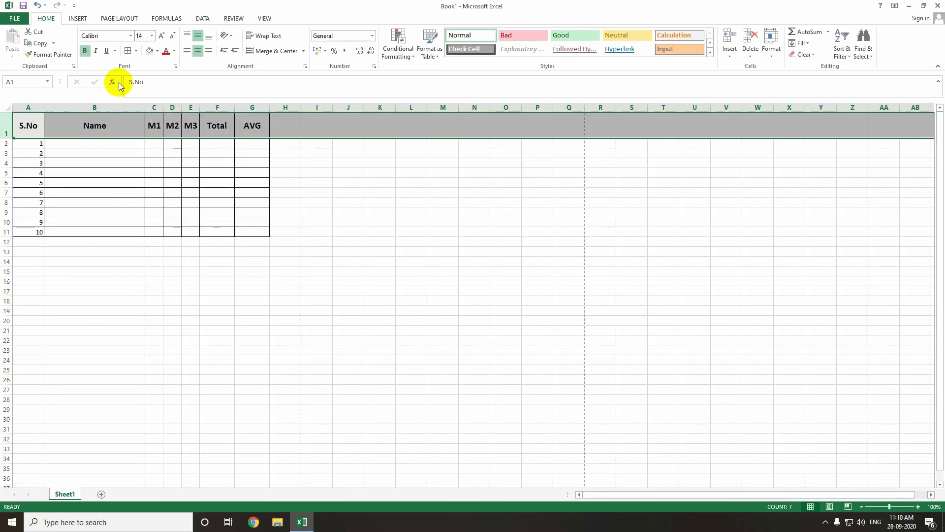
left_click(158, 51)
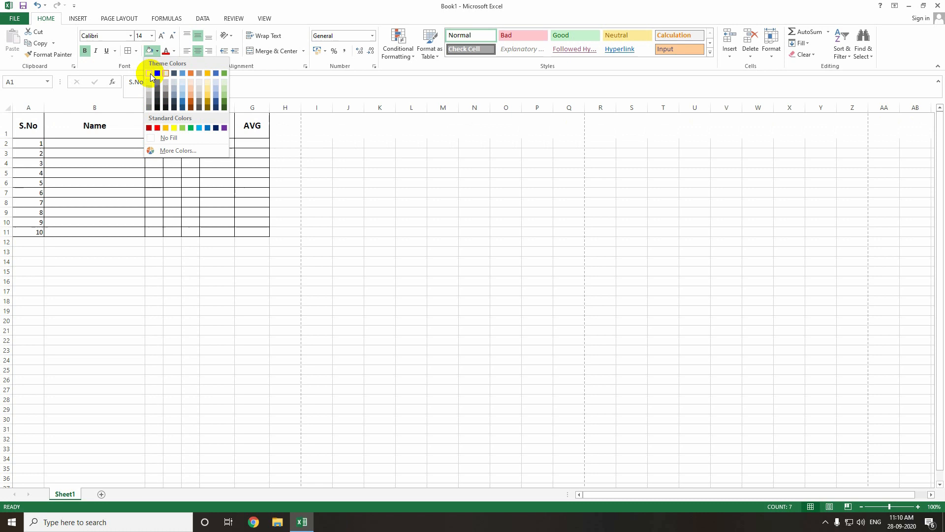
left_click(175, 139)
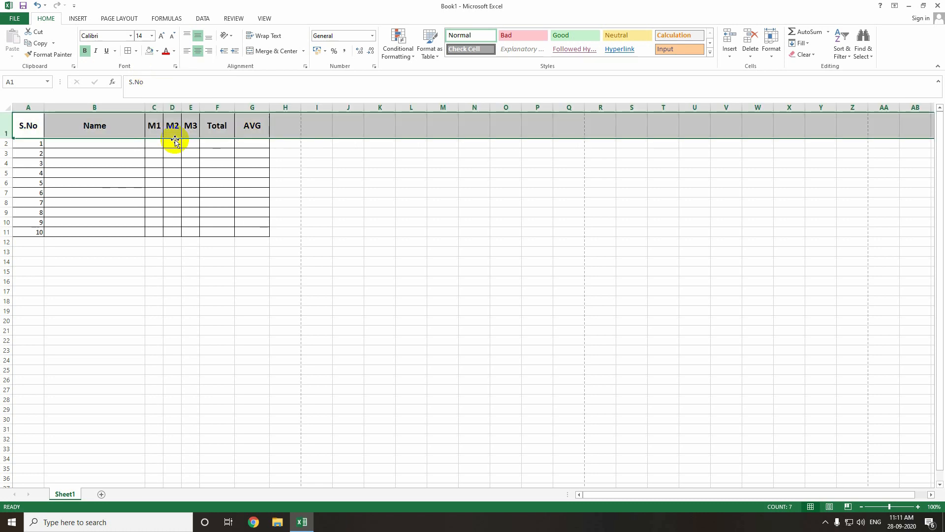
- Reselect the header cells A1 to G1 and fill them with a light grey theme colour
left_click(77, 130)
left_click_drag(28, 126, 237, 129)
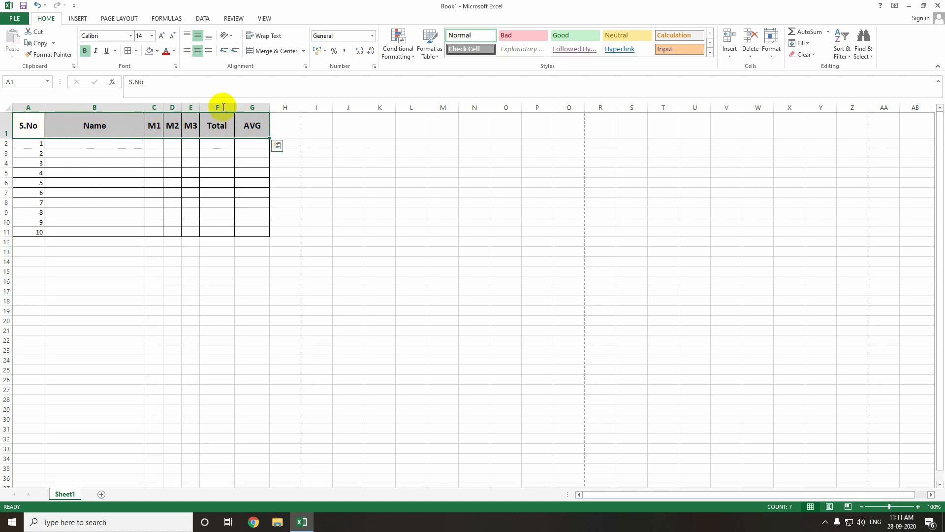
left_click(107, 136)
left_click(33, 125)
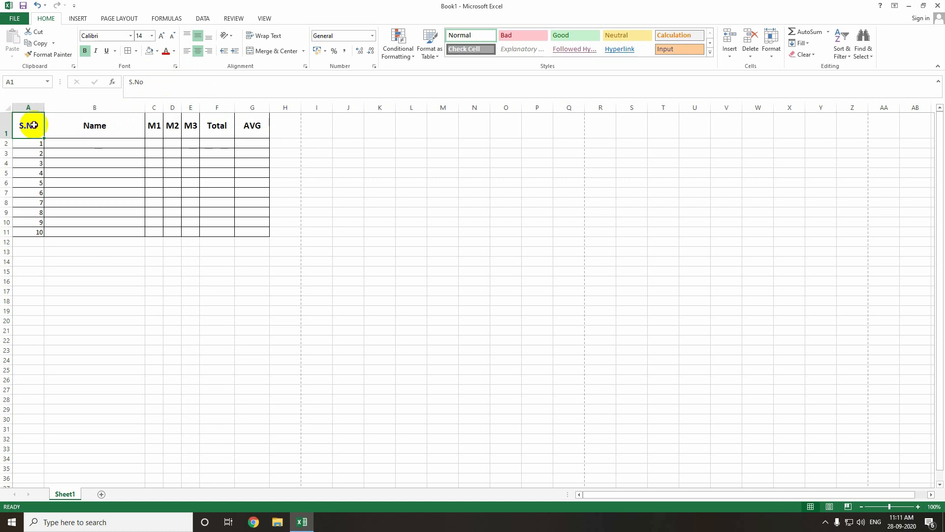
left_click_drag(34, 125, 238, 126)
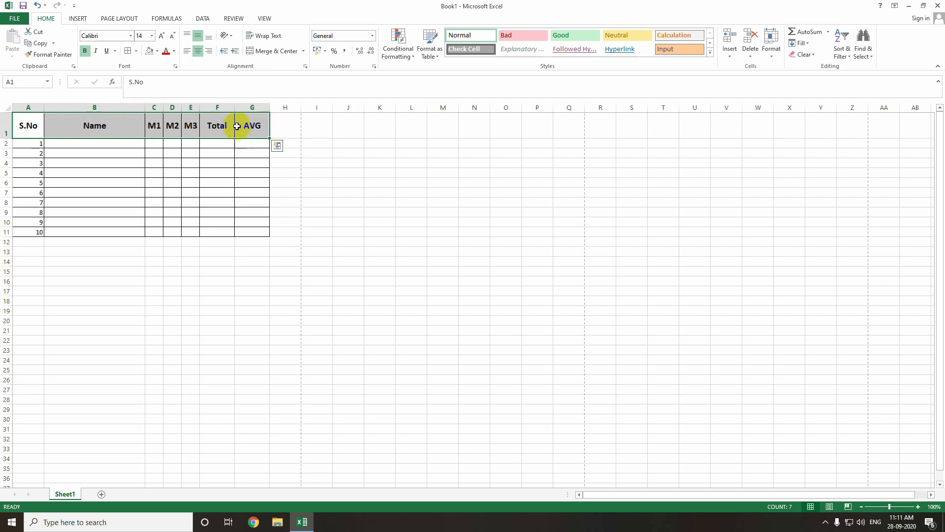
left_click(157, 51)
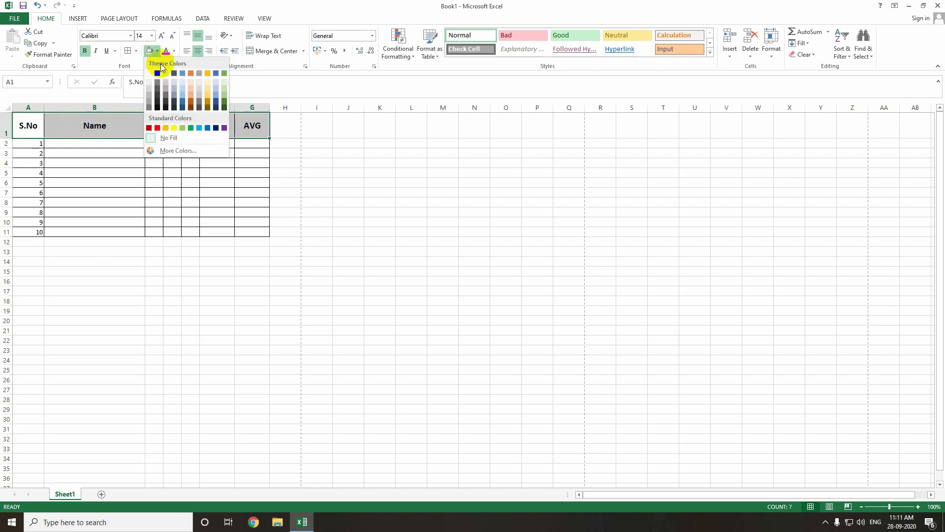
left_click(150, 84)
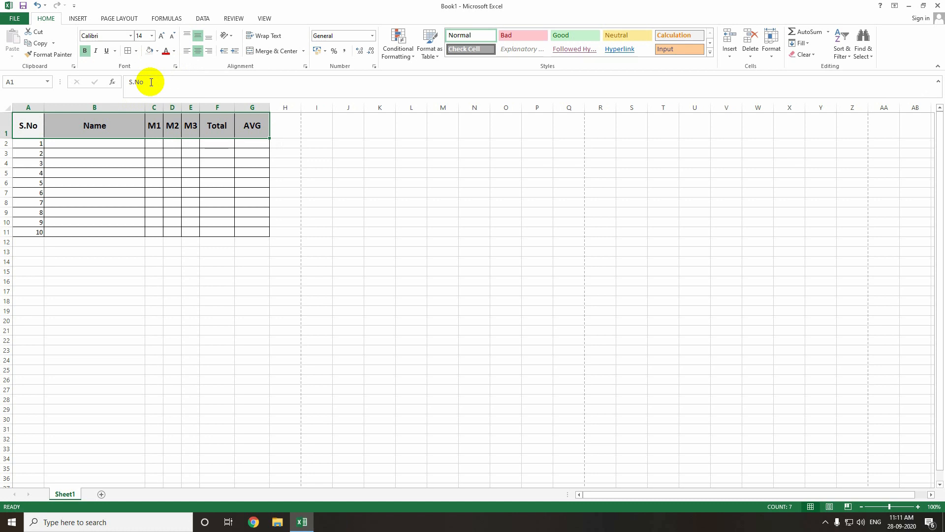
- Open the print preview to check the grey header row, then close it
key("ctrl+p")
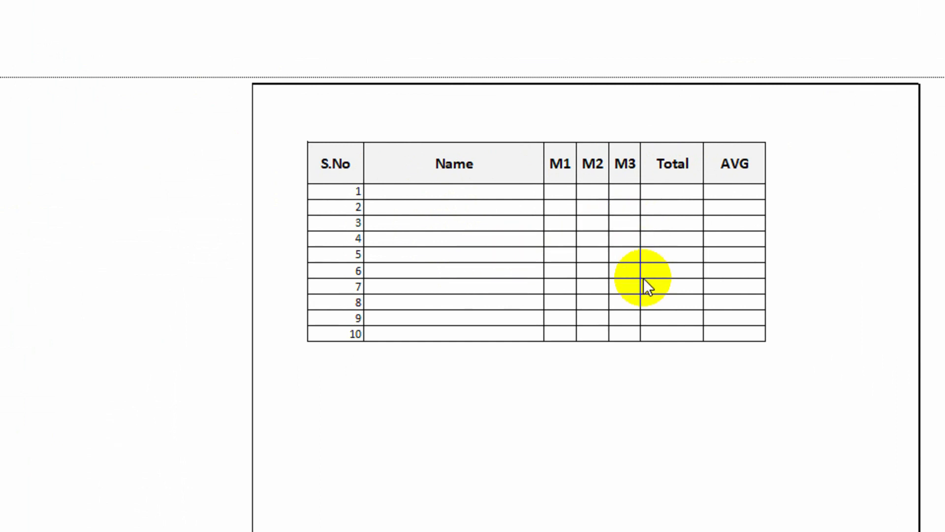
key("Escape")
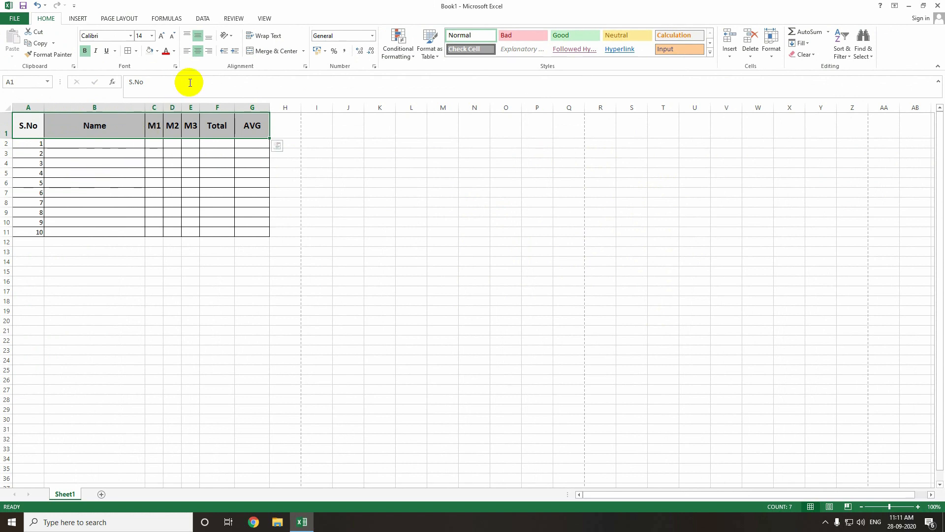
- Try the horizontal and vertical alignment options on the Name header cell, returning it to centre and middle
left_click(117, 127)
left_click(187, 53)
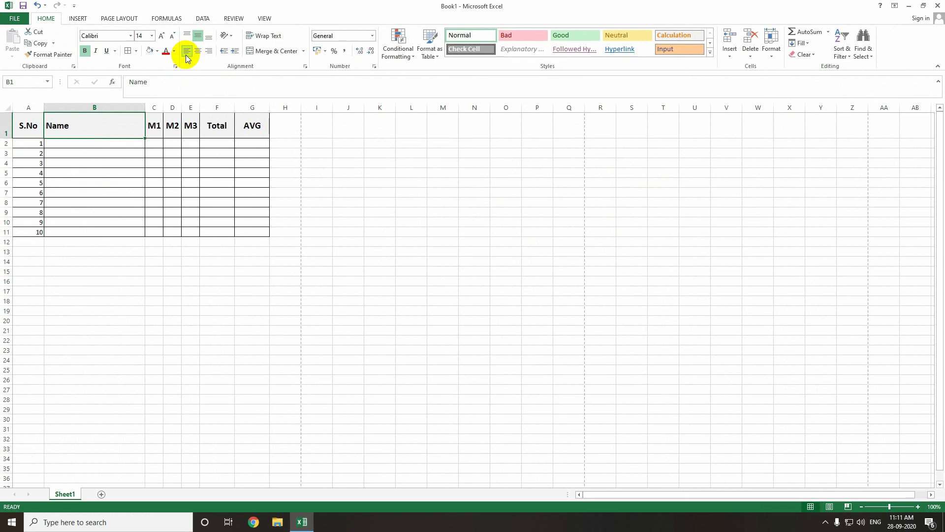
left_click(210, 51)
left_click(200, 52)
left_click(188, 34)
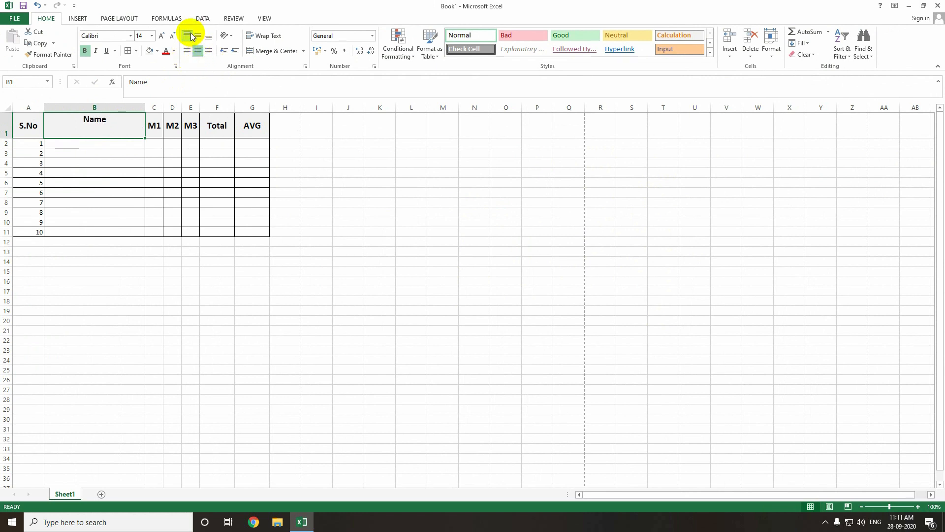
left_click(197, 37)
left_click(207, 38)
left_click(197, 38)
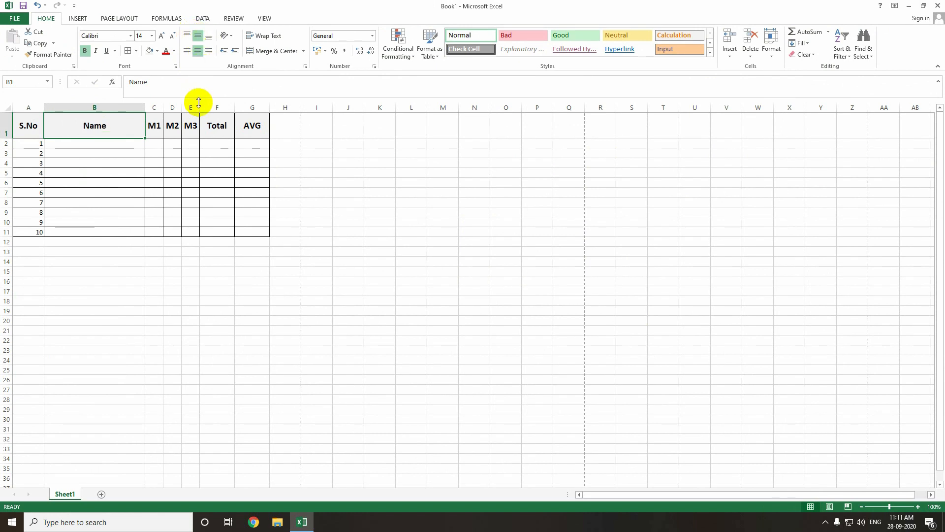
- Replace the M1 header in C1 with Phone
left_click(139, 173)
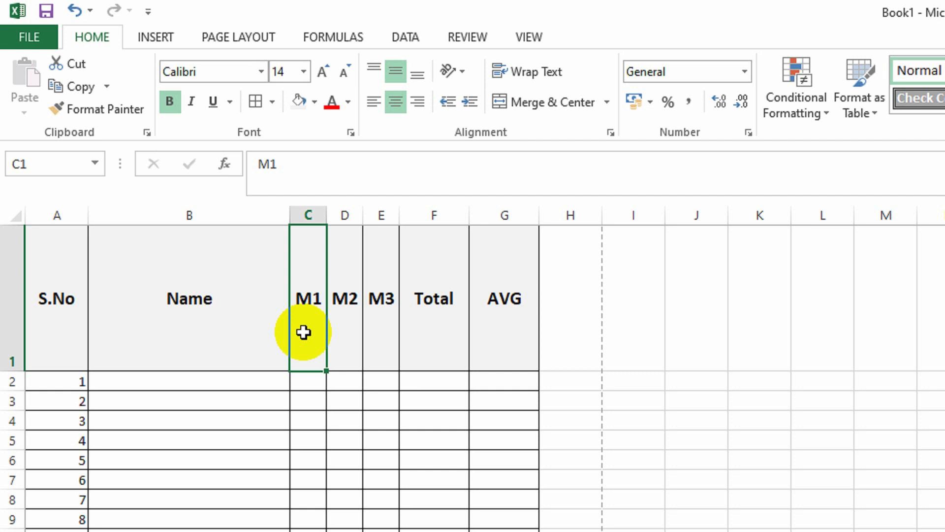
type("Phone")
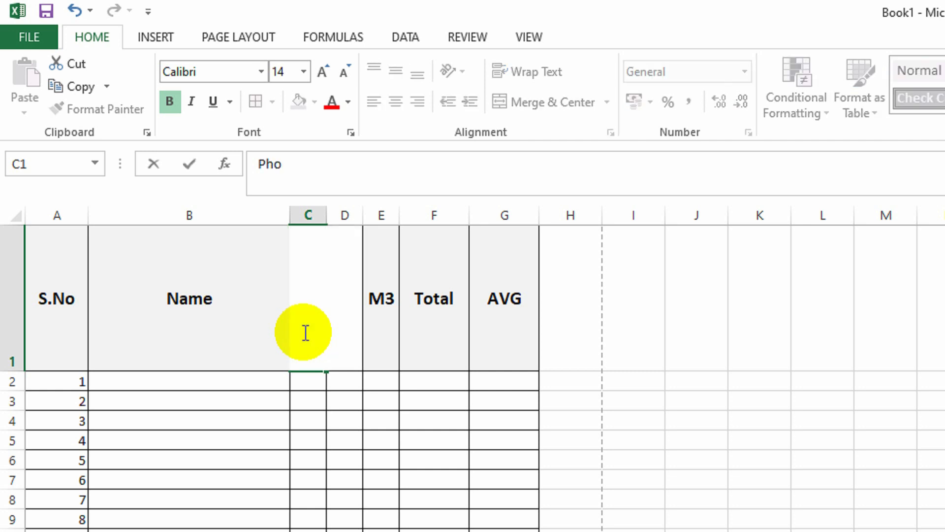
key("Return")
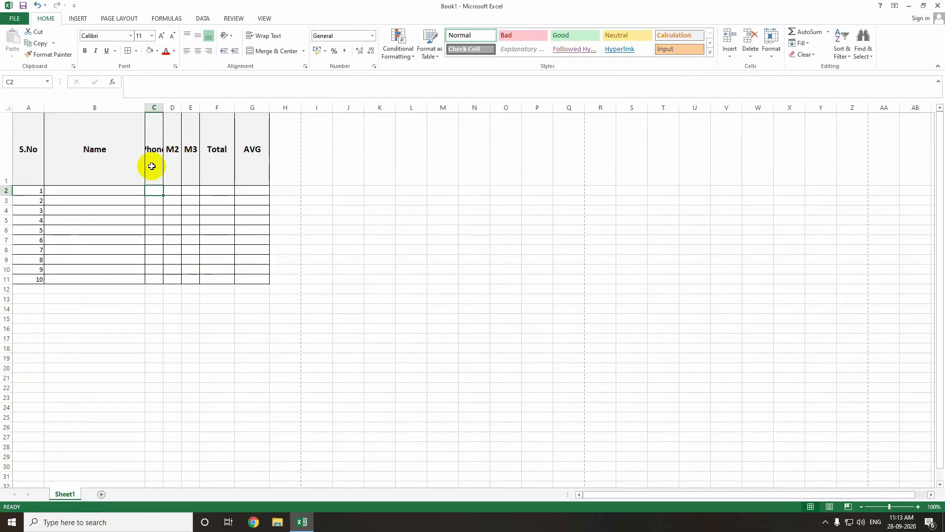
- Open the print preview to check the Phone header, then return to the sheet
key("ctrl+p")
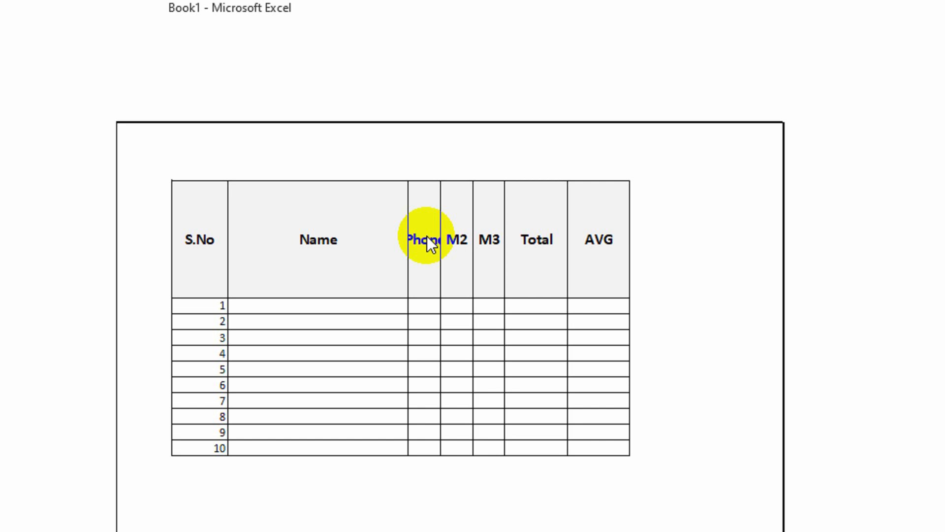
key("Escape")
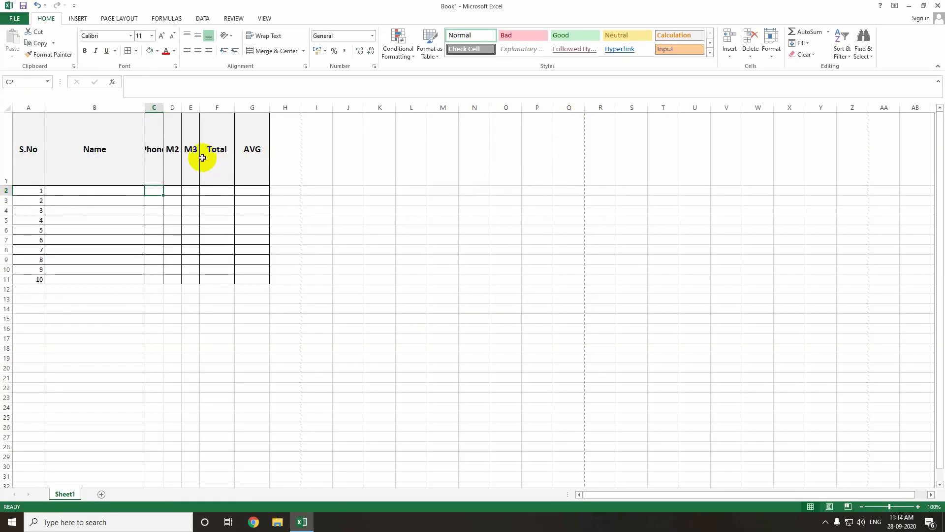
left_click(157, 157)
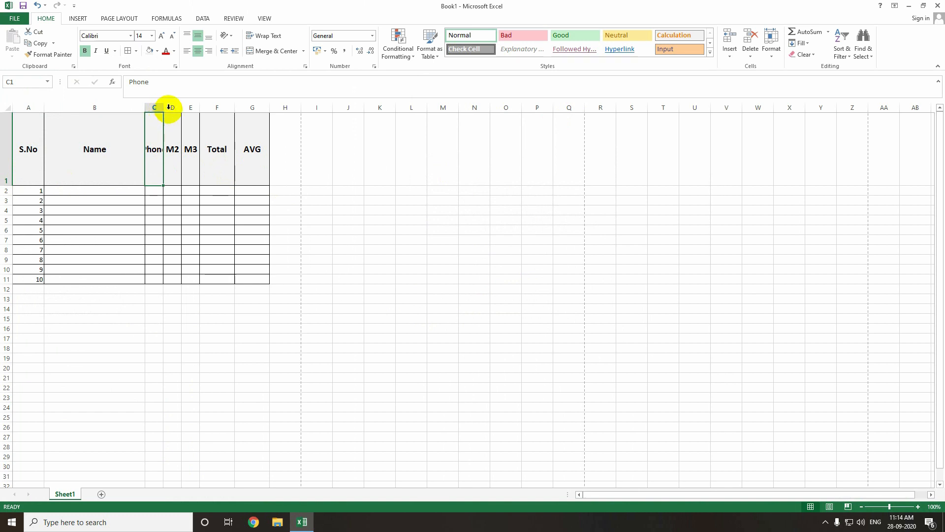
- Try widening column C and shrinking the Phone header's font size, undoing both changes
left_click_drag(163, 107, 189, 109)
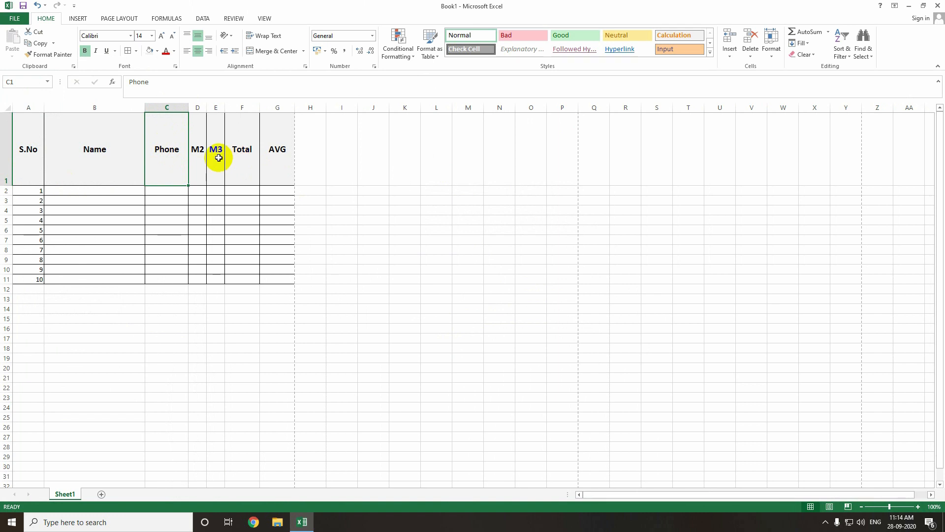
key("ctrl+z")
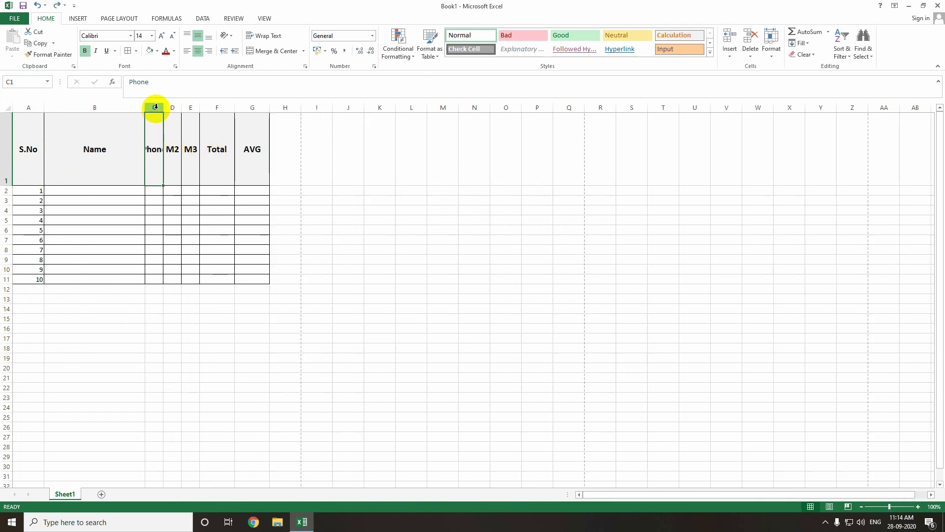
left_click(172, 36)
left_click(172, 36)
left_click(173, 36)
left_click(172, 36)
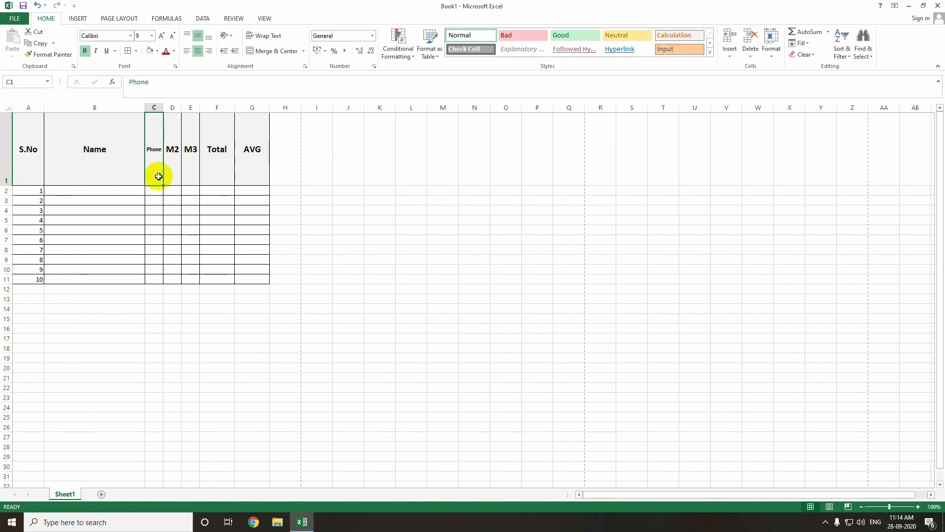
key("ctrl+z")
key("ctrl+z")
key("ctrl+z")
key("ctrl+z")
- Re-enter Phone in C1 and set its text orientation to Vertical Text
type("Phone")
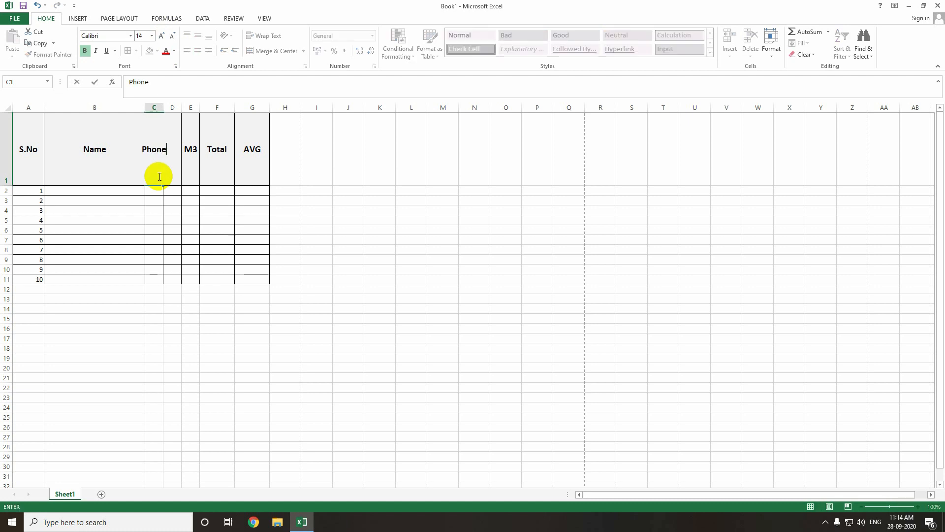
key("Return")
left_click(159, 176)
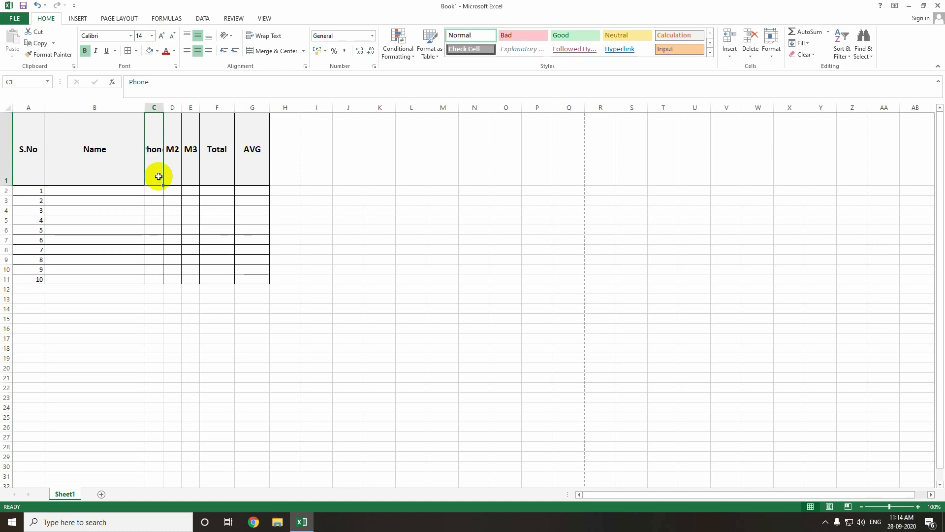
left_click(233, 38)
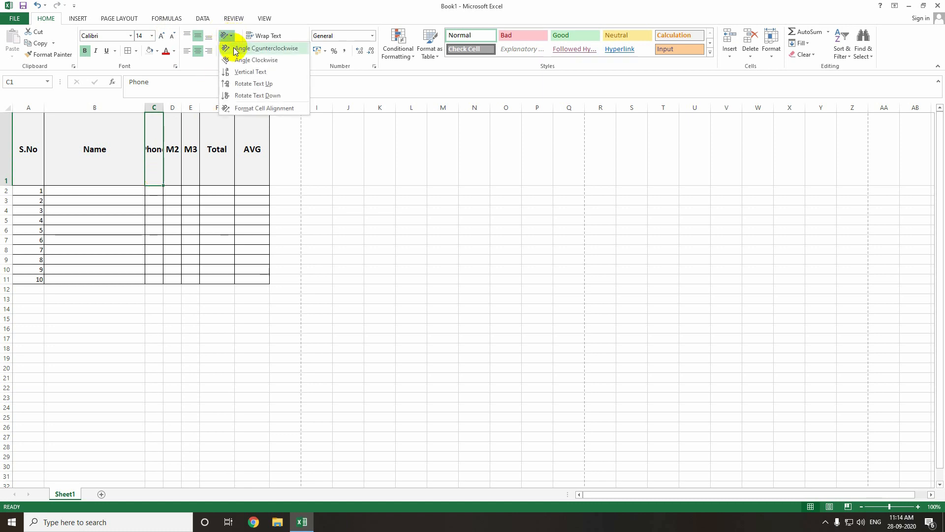
left_click(236, 72)
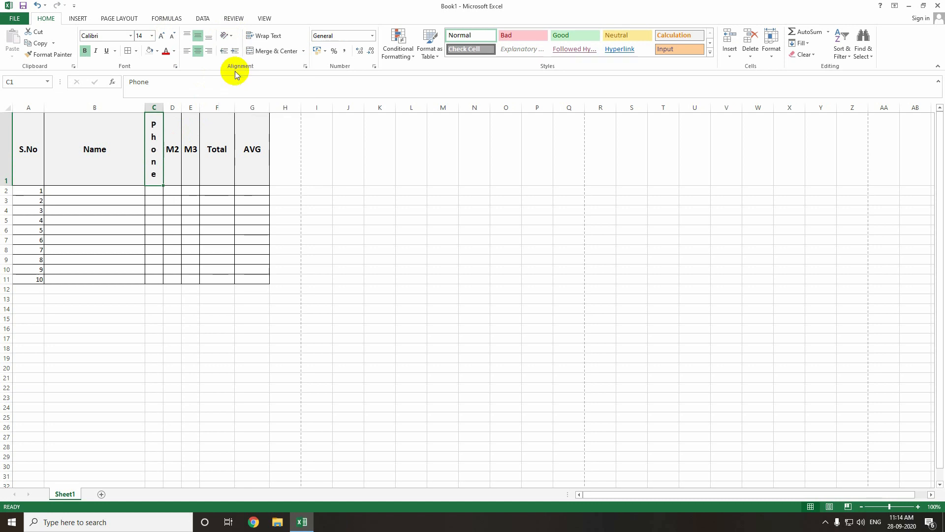
left_click(153, 191)
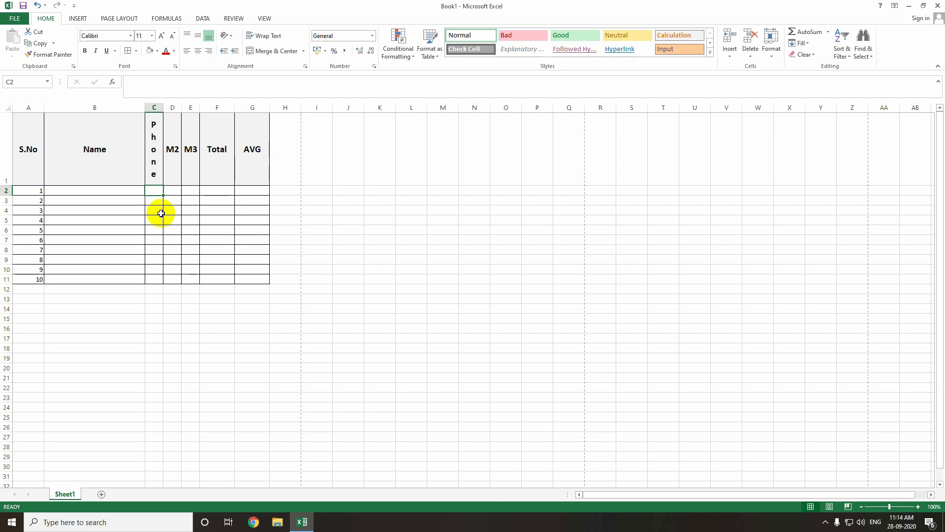
- Rename the Name header in B1 to Mobile
left_click(99, 174)
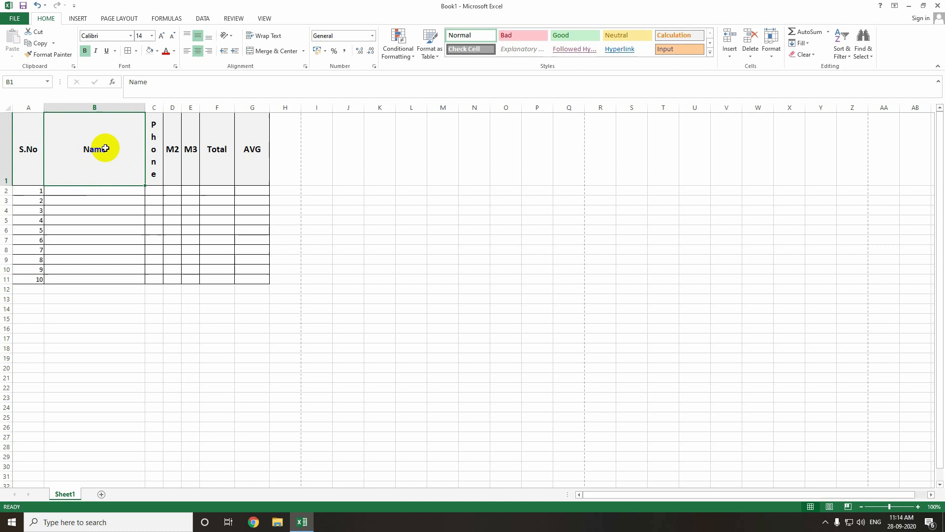
type("Mobile")
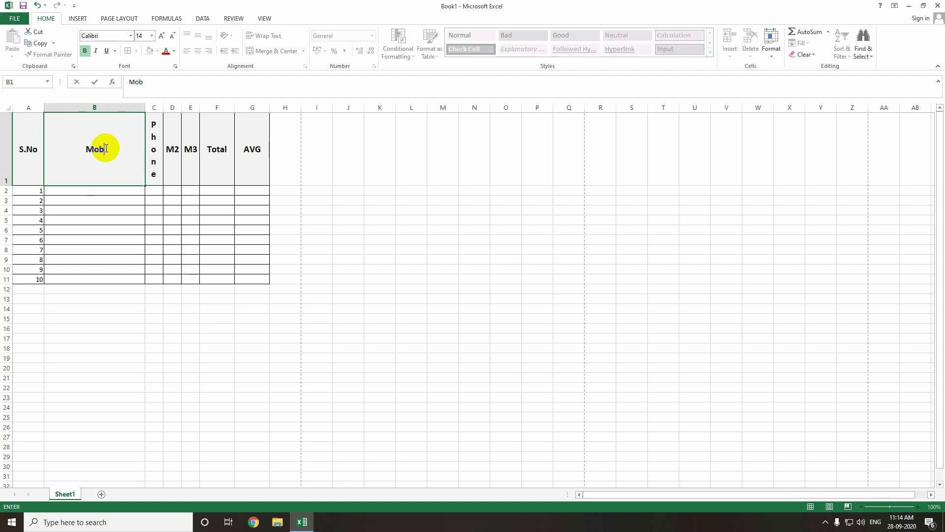
left_click(110, 200)
left_click(110, 160)
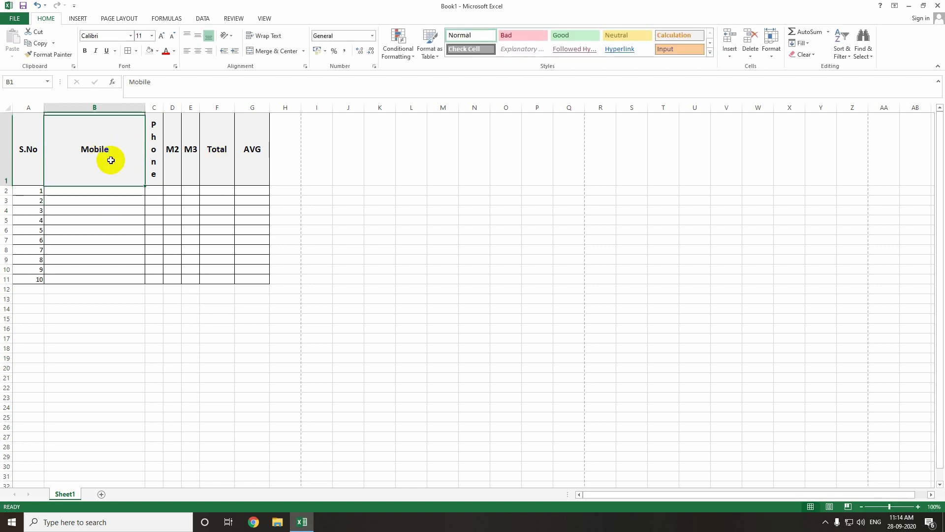
- Angle the Mobile header counterclockwise and try the alignment options on it
left_click(233, 35)
left_click(238, 50)
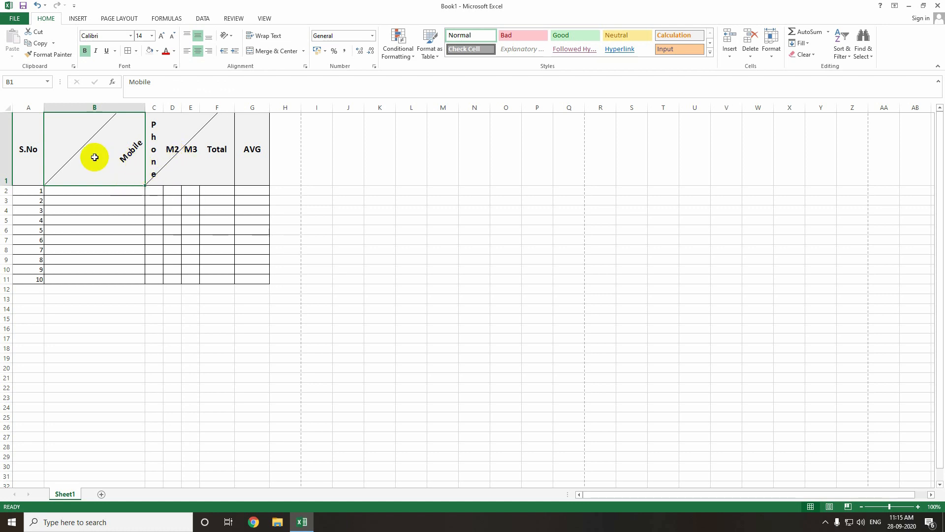
left_click(188, 52)
left_click(187, 36)
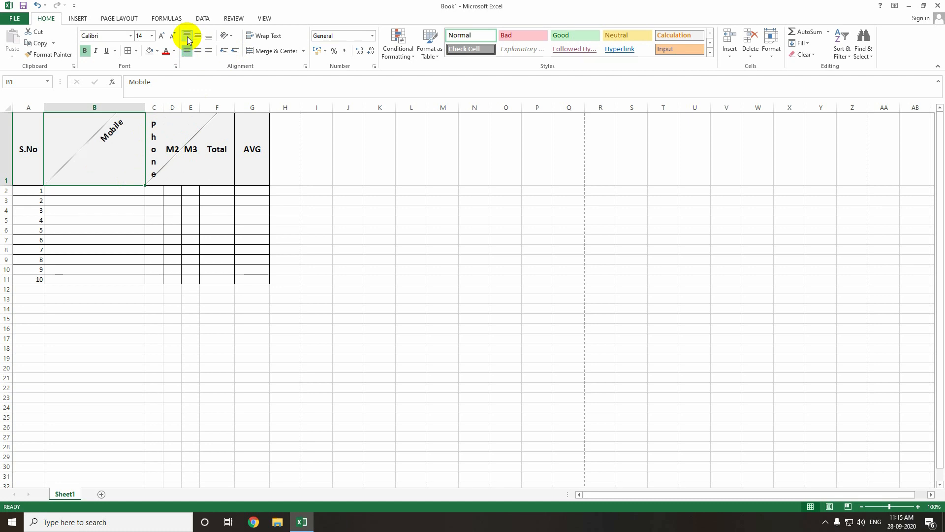
left_click(198, 50)
left_click(198, 36)
left_click(190, 55)
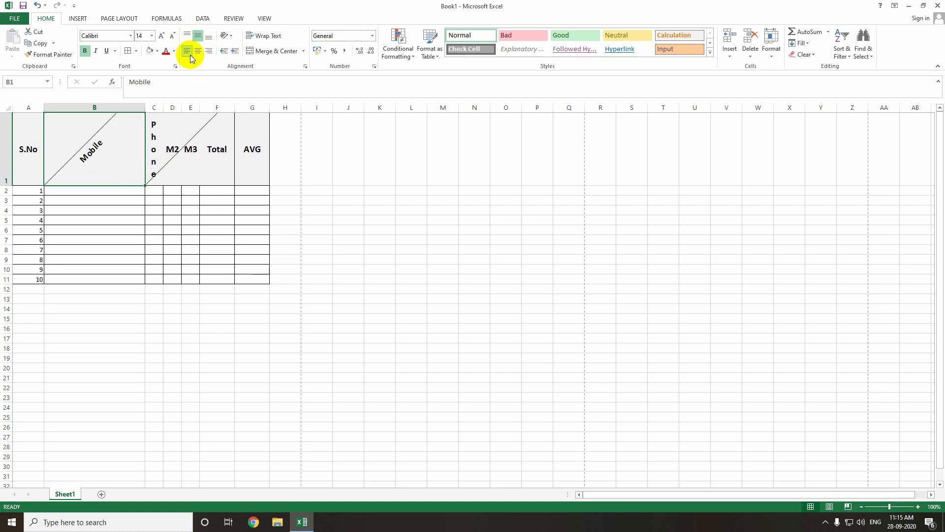
left_click(209, 39)
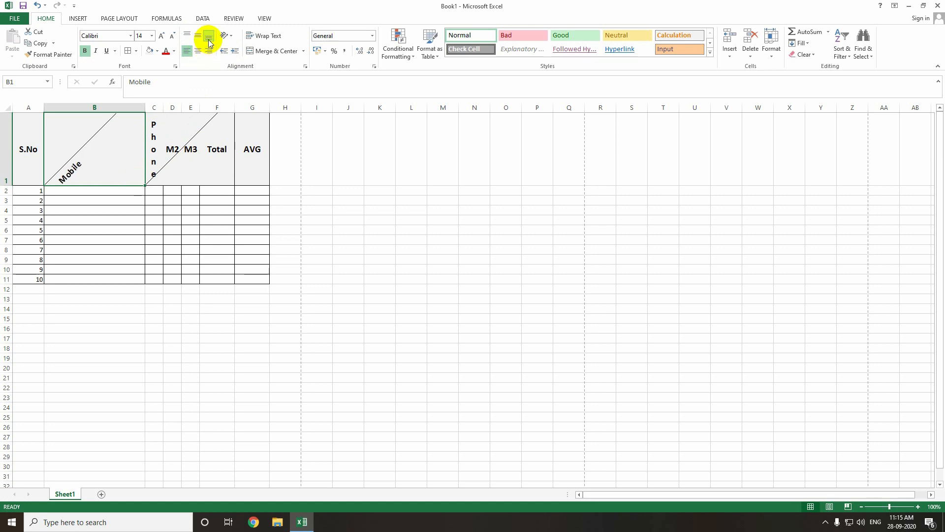
left_click(198, 36)
left_click(198, 51)
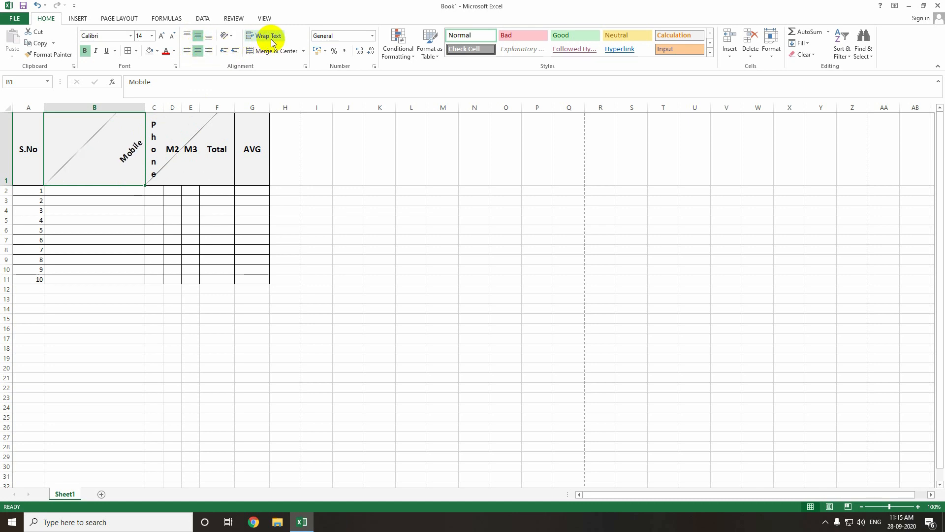
- Angle the Mobile header clockwise, then reset its text orientation to 0 degrees with centered horizontal and vertical alignment
left_click(227, 35)
left_click(242, 60)
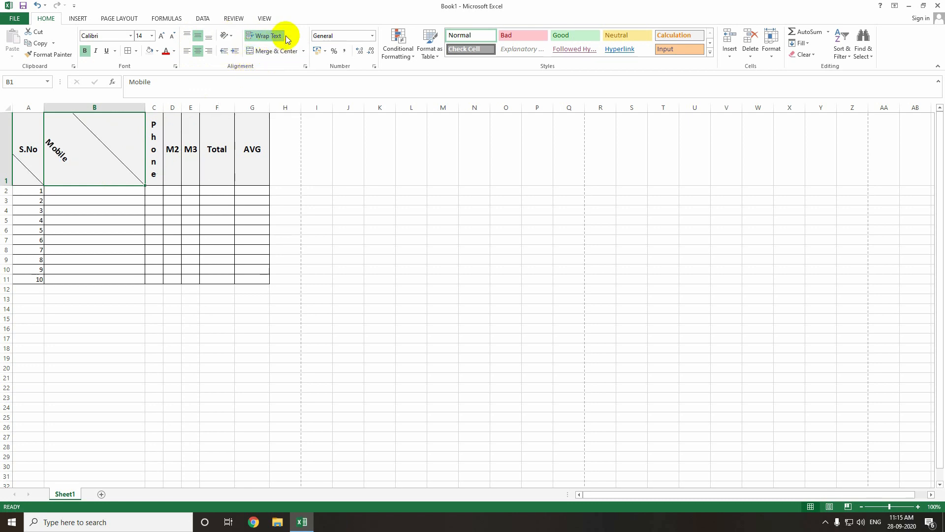
left_click(234, 38)
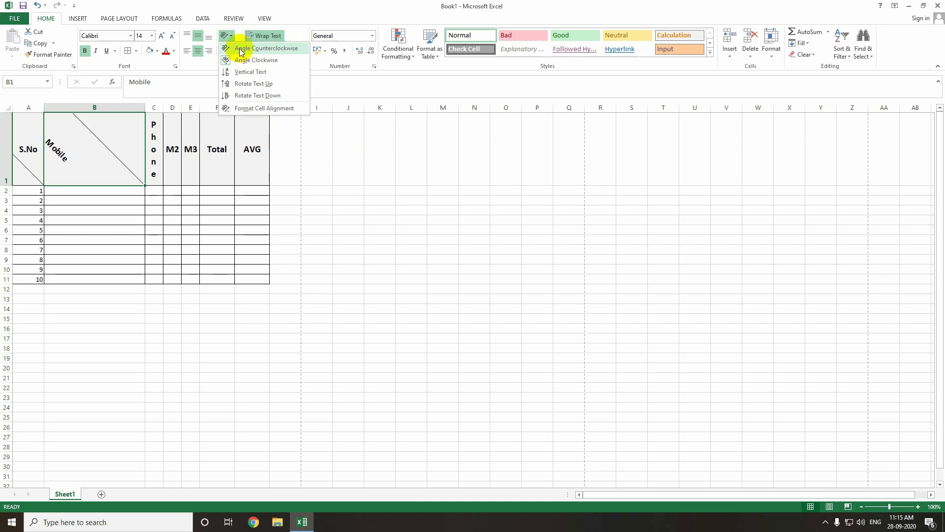
left_click(252, 109)
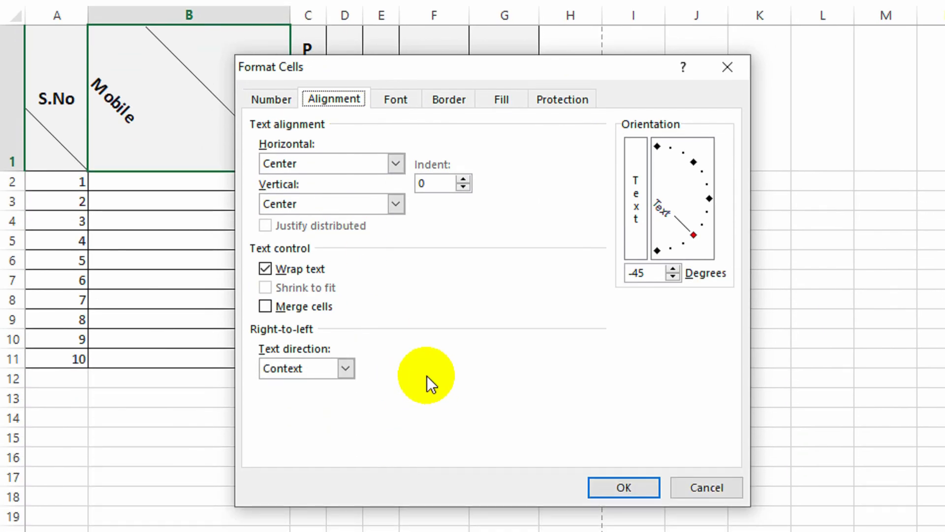
left_click_drag(694, 235, 707, 199)
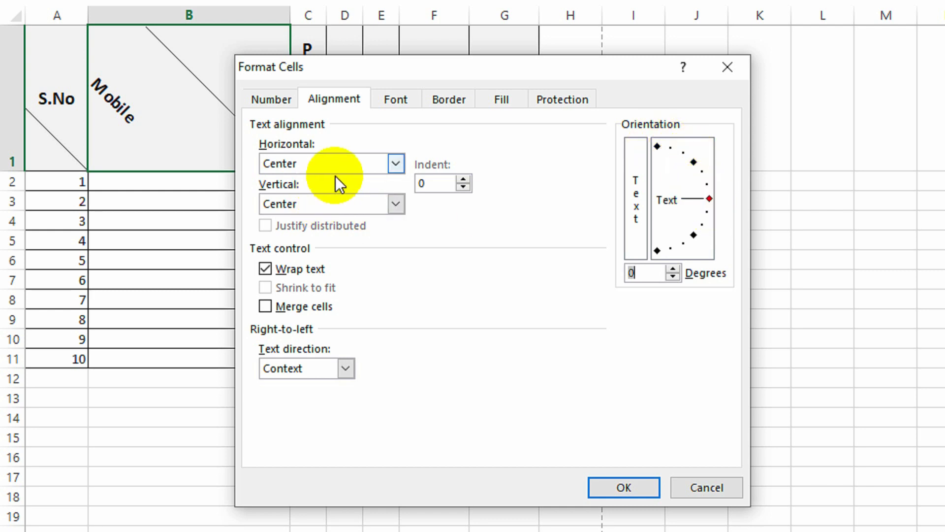
left_click(396, 164)
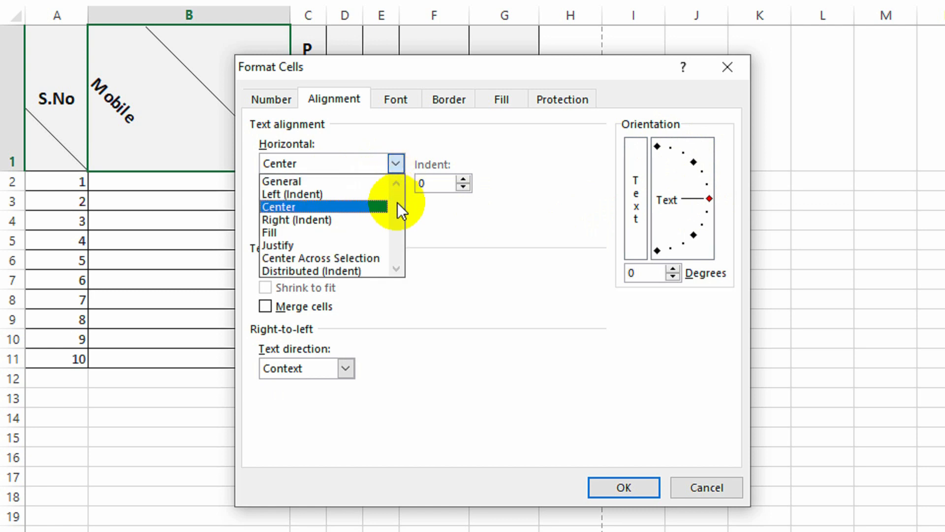
left_click(458, 268)
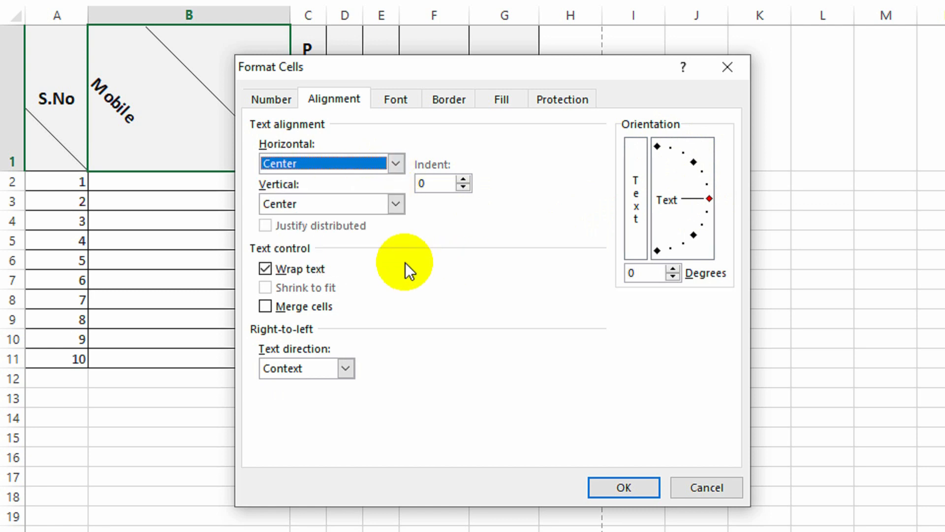
left_click(396, 204)
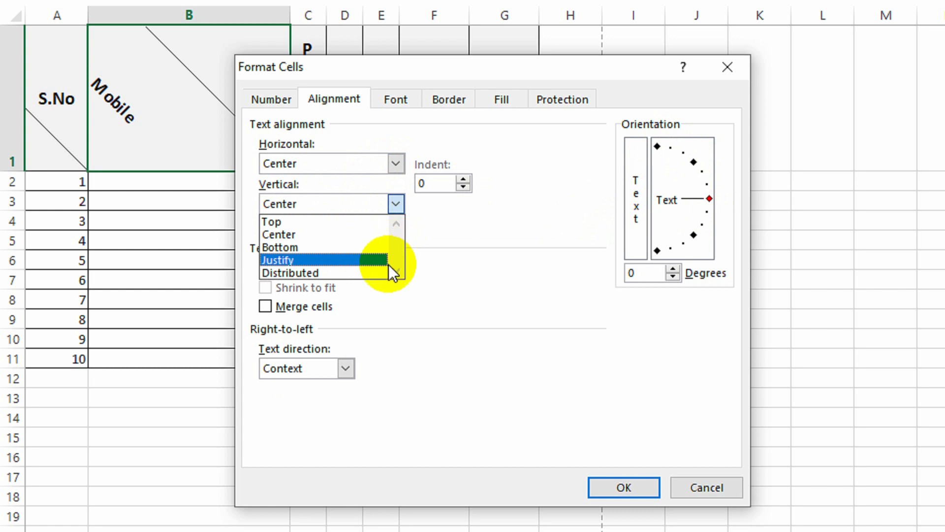
left_click(406, 293)
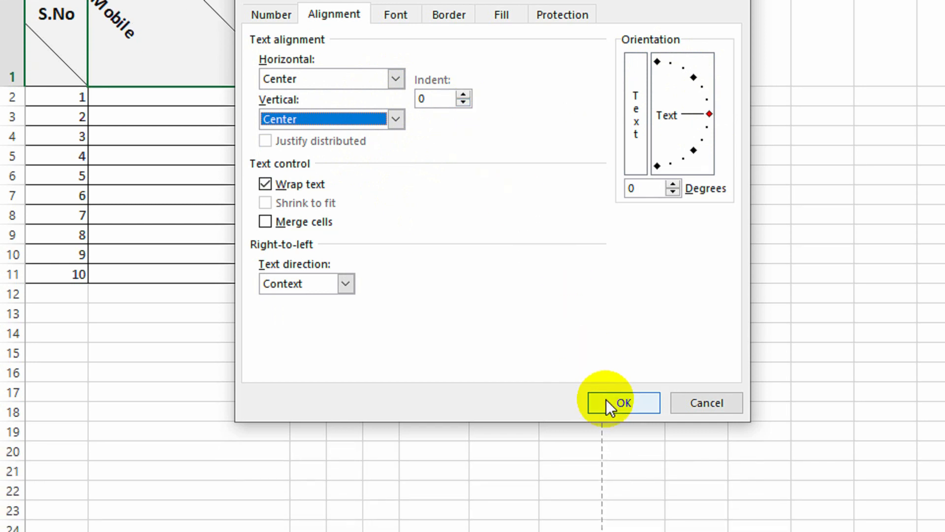
left_click(611, 487)
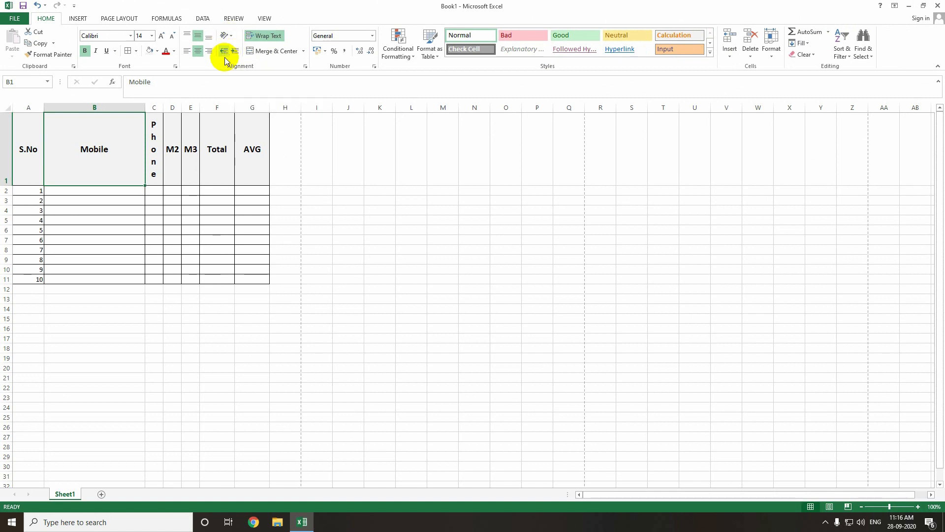
- Enter the text Conditional Formatting in cell F3 under Total
left_click(192, 209)
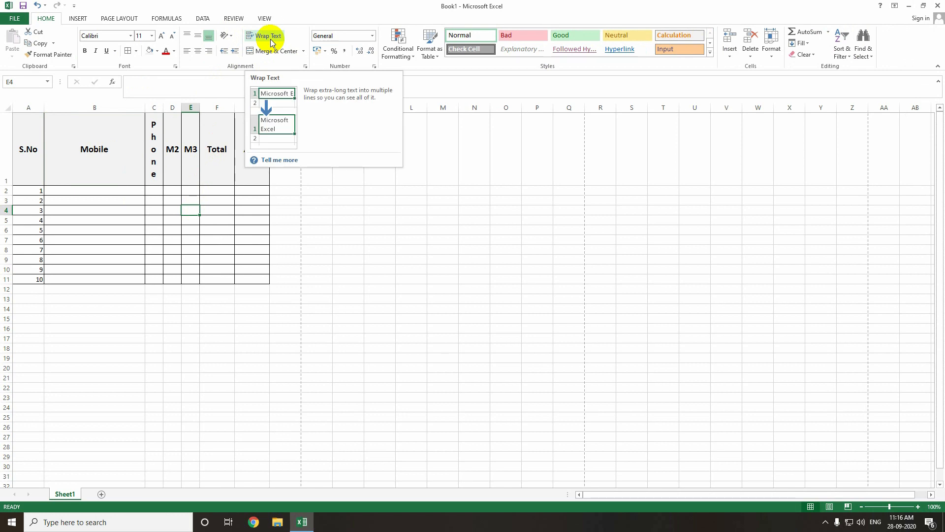
left_click(255, 210)
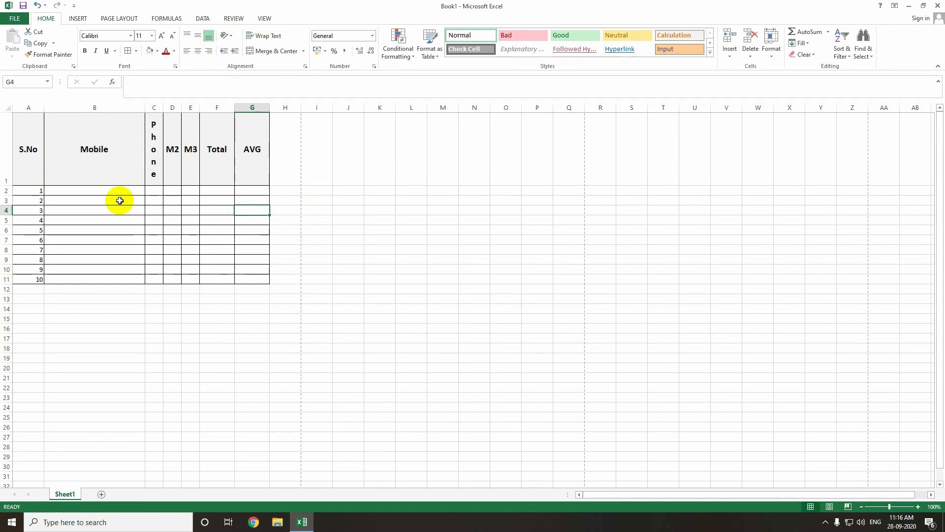
left_click(224, 201)
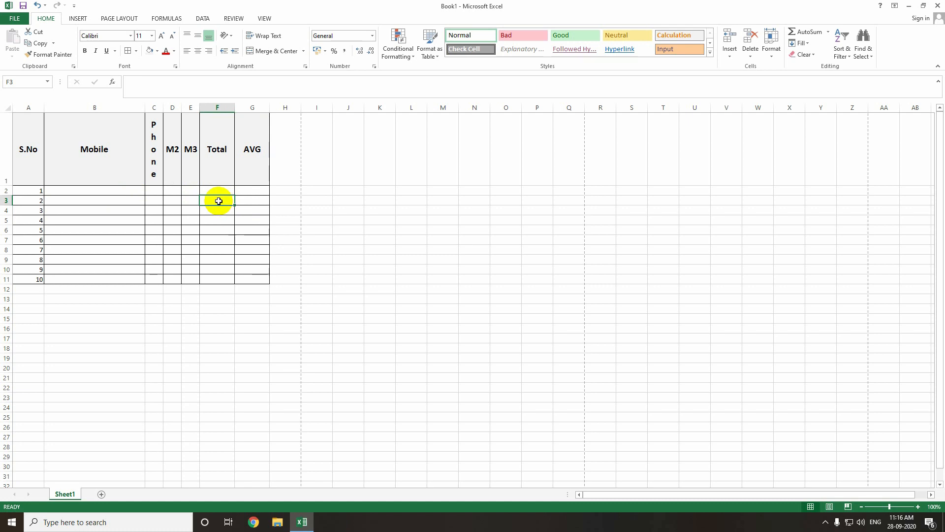
type("Conditional Formati")
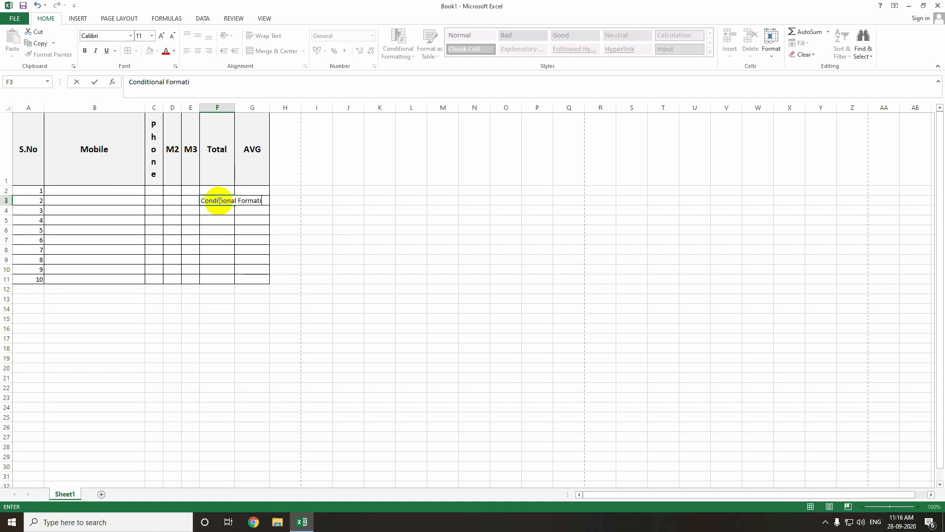
key("BackSpace")
type("ting")
key("Return")
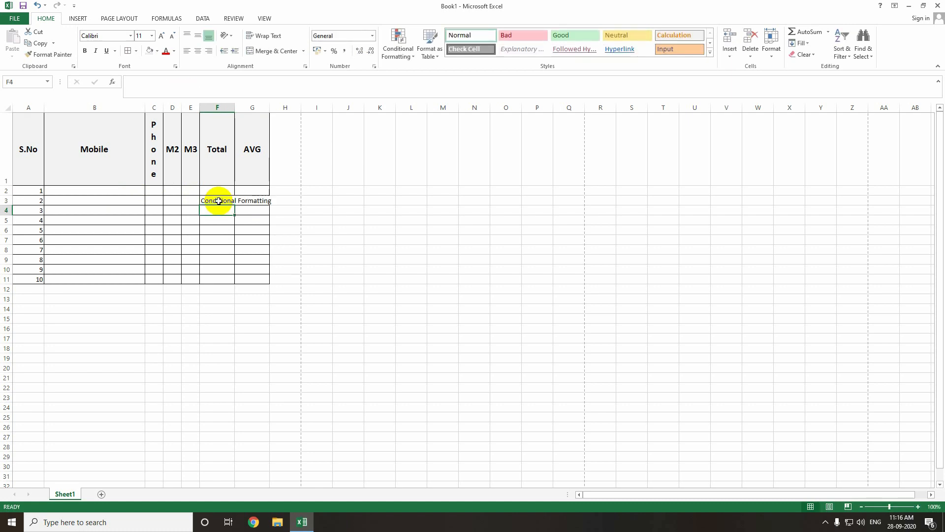
- Enter 15 in cell G3 under AVG
left_click(217, 200)
left_click(243, 198)
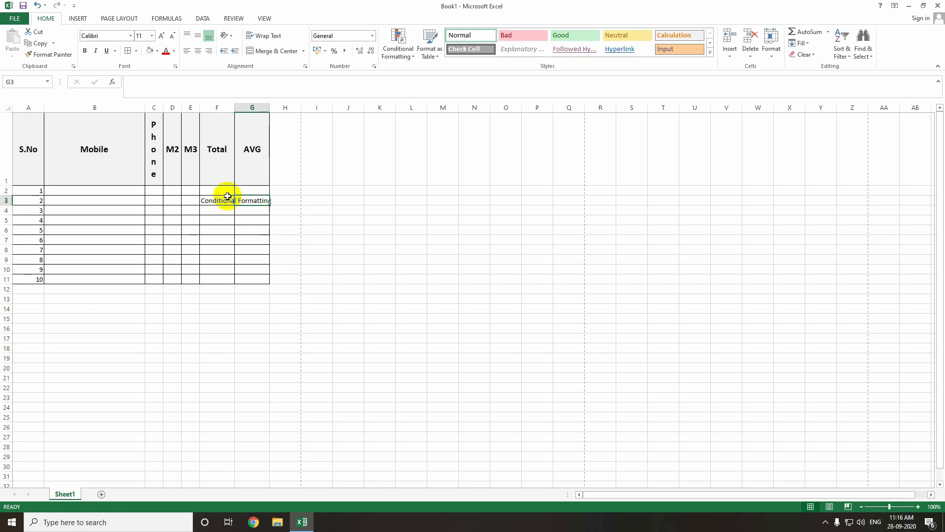
left_click(224, 200)
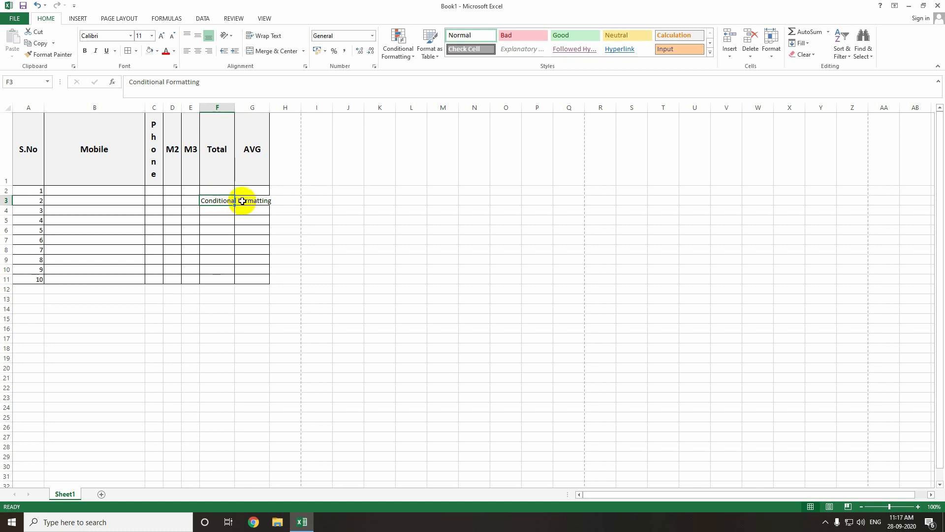
key("ctrl+p")
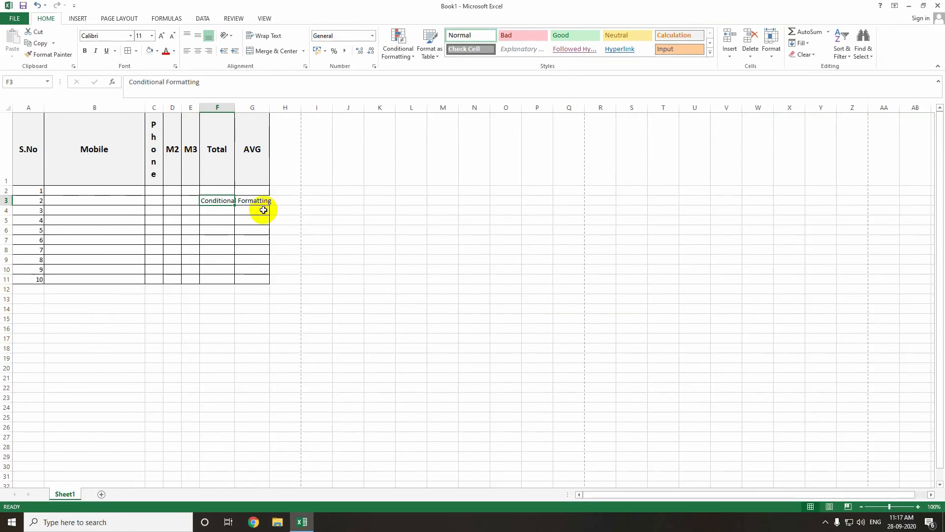
left_click(254, 201)
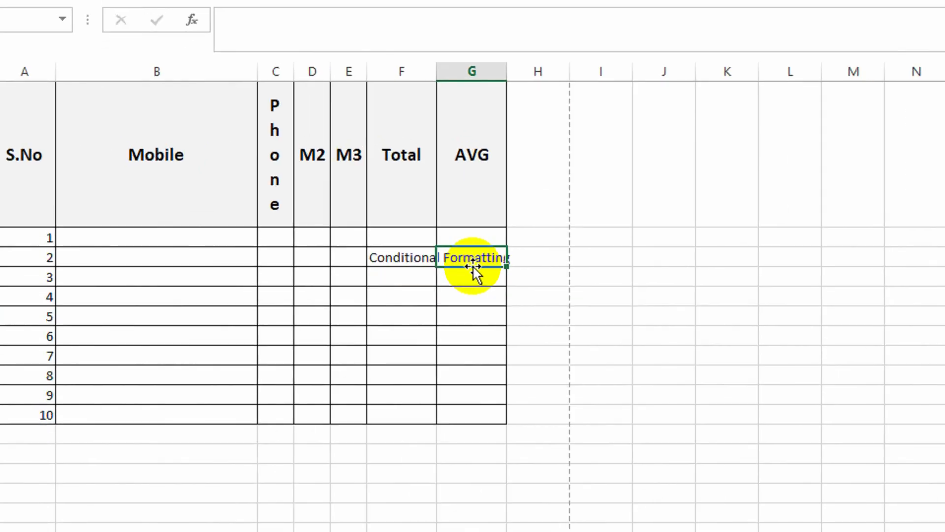
type("15")
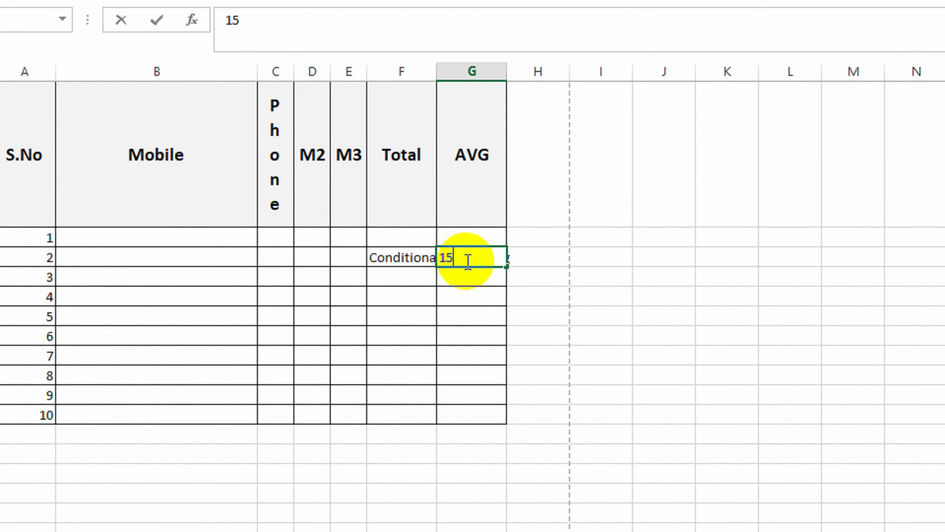
key("Return")
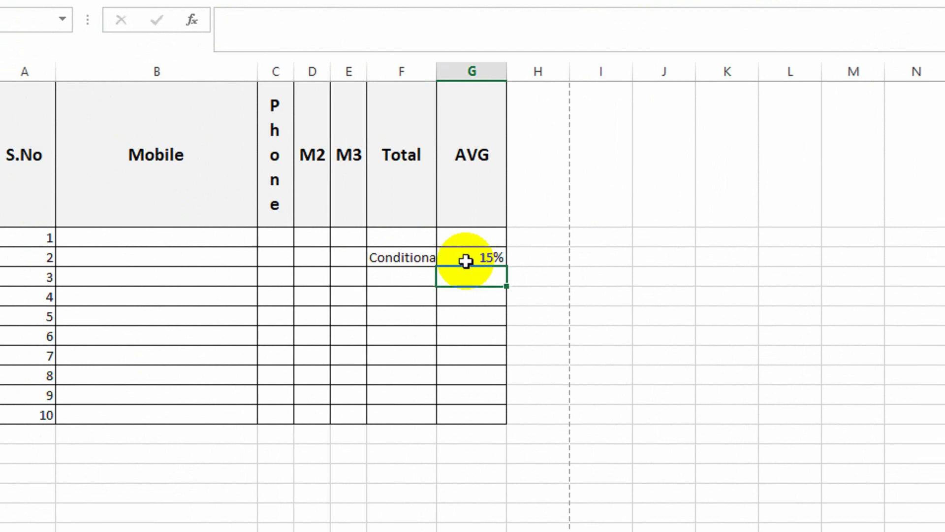
- Wrap the text in F3 and reduce its font size to 10
left_click(389, 260)
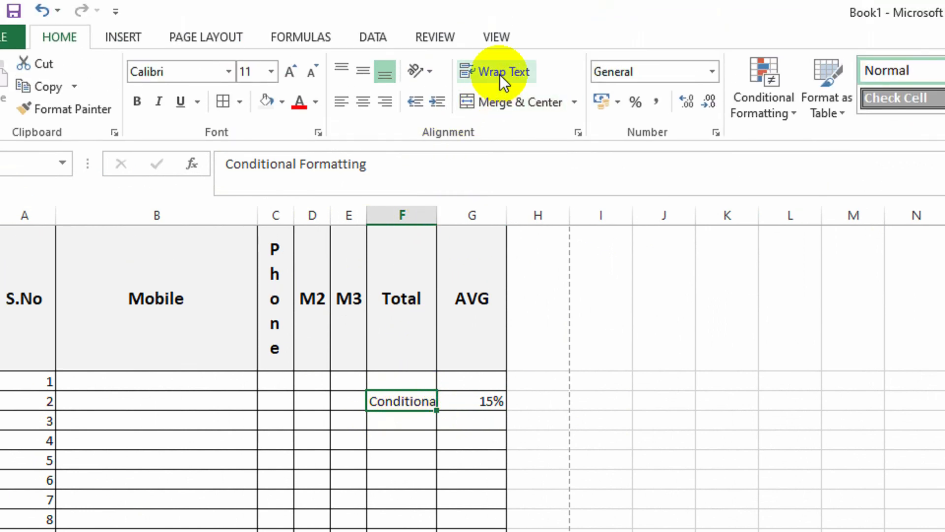
left_click(500, 75)
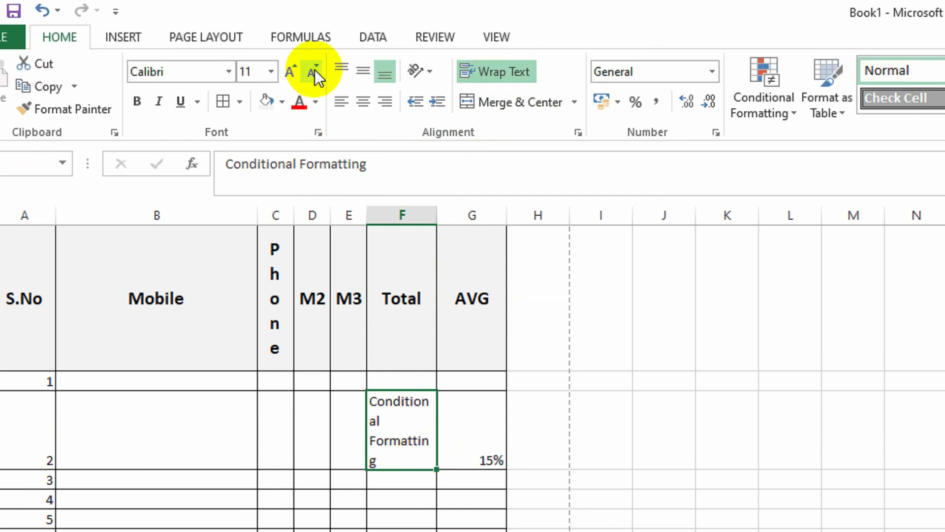
left_click(314, 69)
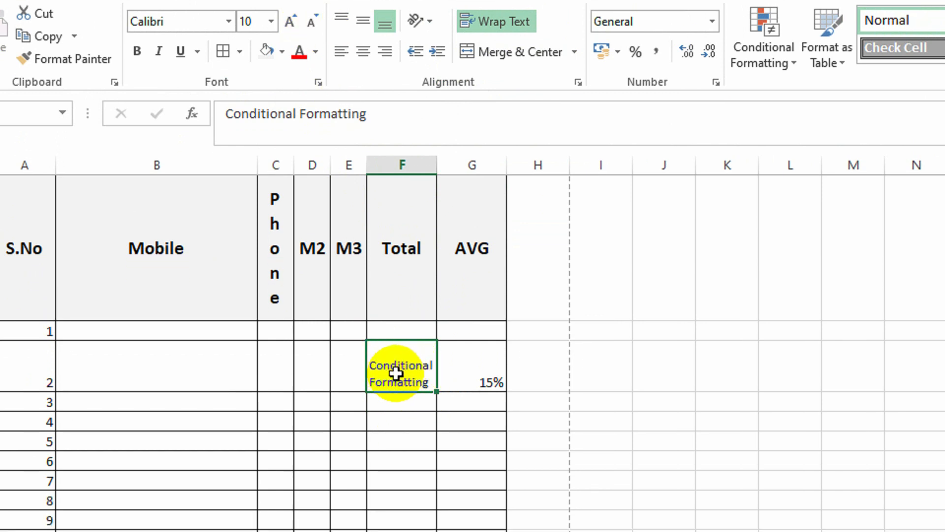
left_click(507, 77)
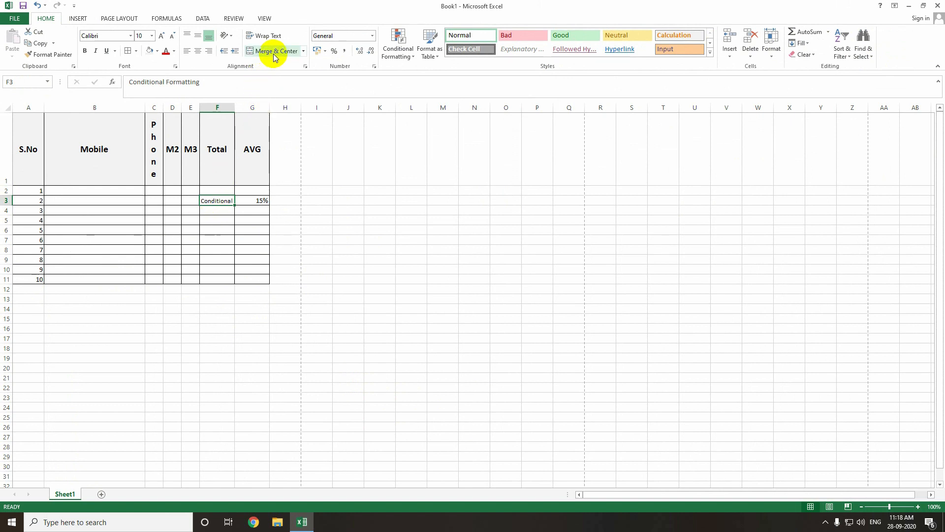
key("alt+h")
key("w")
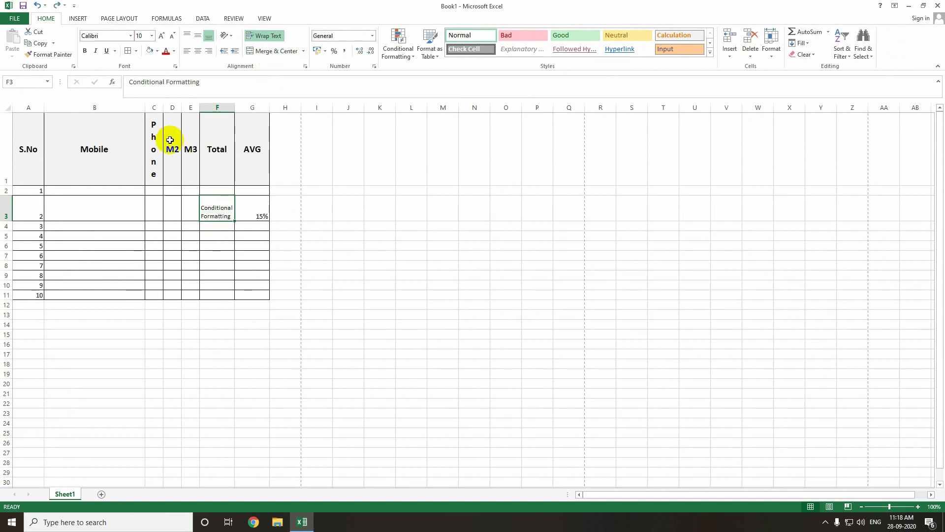
- Replace the Phone header in C1 with M1 and switch off its vertical text orientation
left_click(156, 147)
type("M1")
key("Return")
left_click(155, 148)
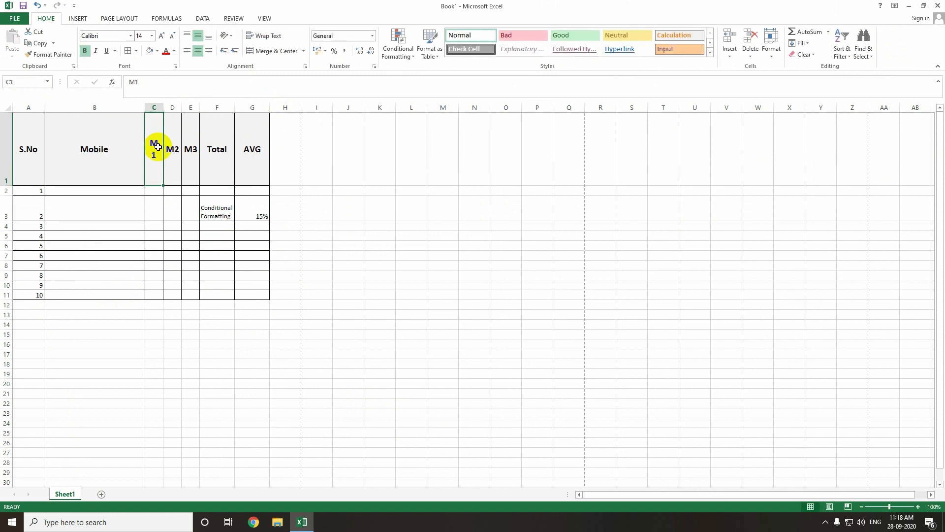
left_click(233, 37)
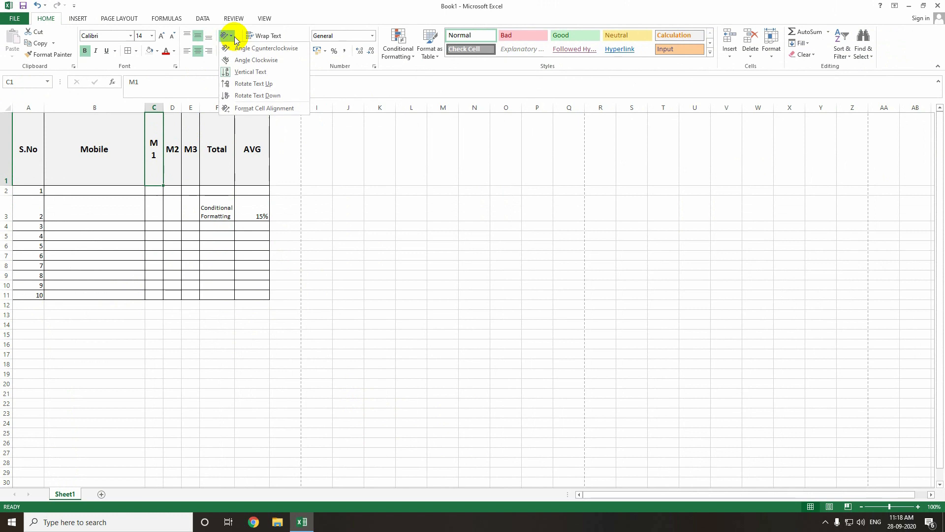
left_click(237, 72)
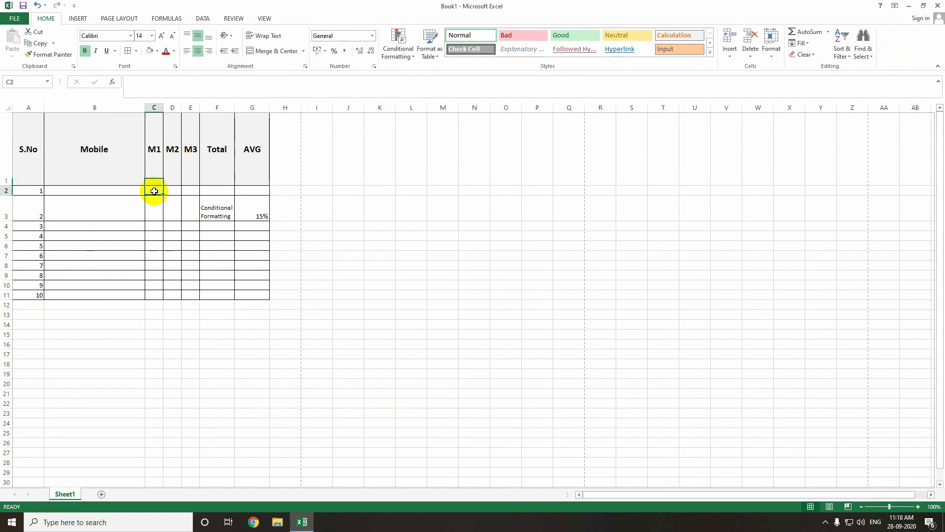
left_click(6, 190)
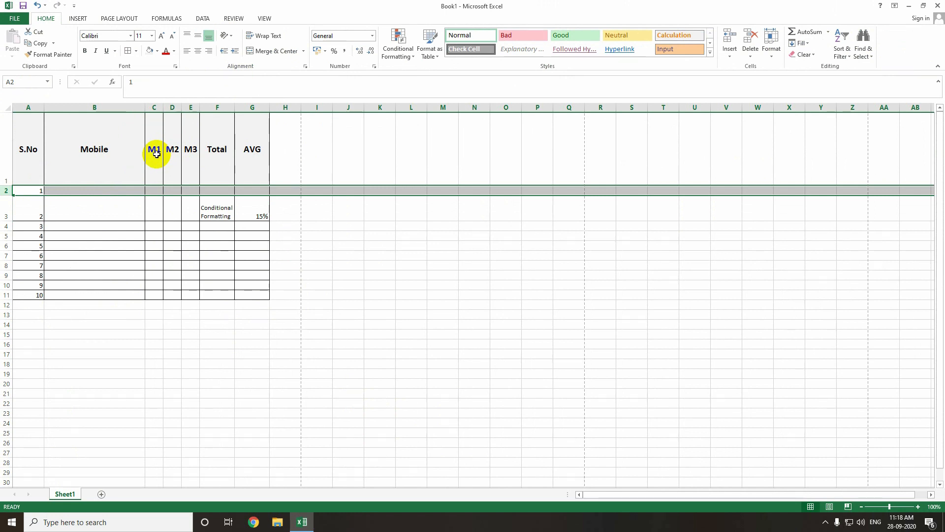
left_click(157, 154)
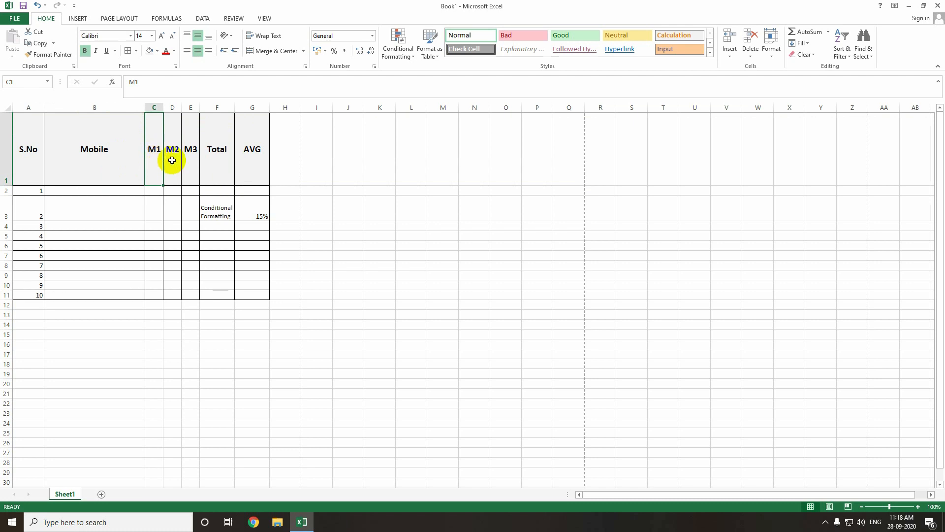
left_click(177, 163)
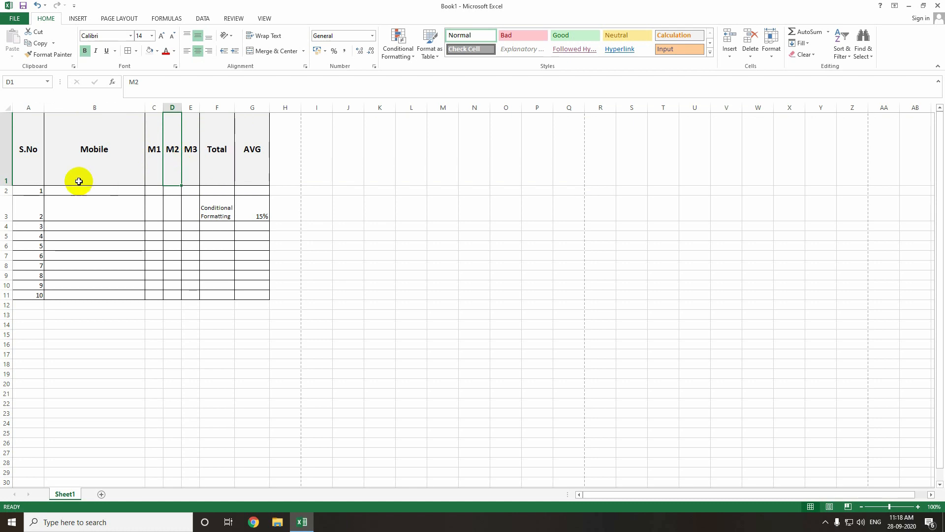
left_click(3, 168)
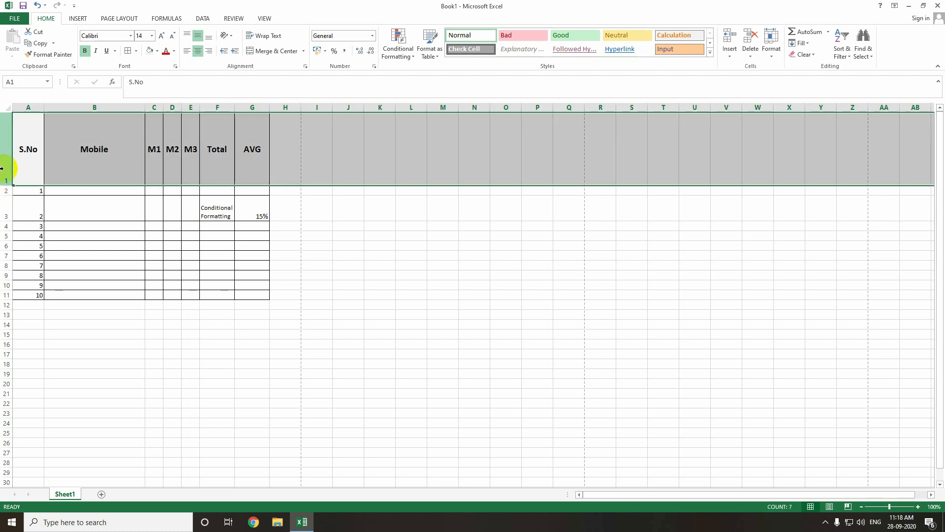
right_click(4, 177)
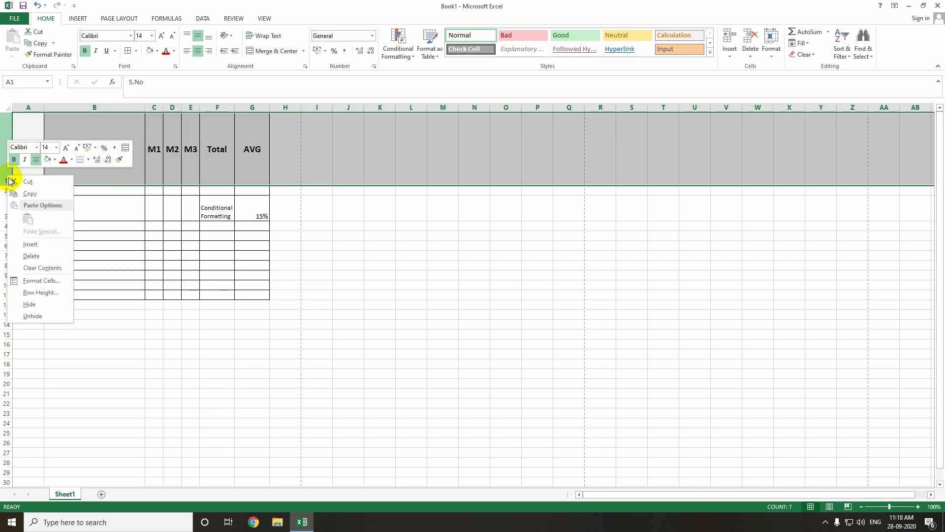
key("Escape")
- Clear all entries from the table body, including the serial numbers in column A and the F3 and G3 values
right_click(3, 191)
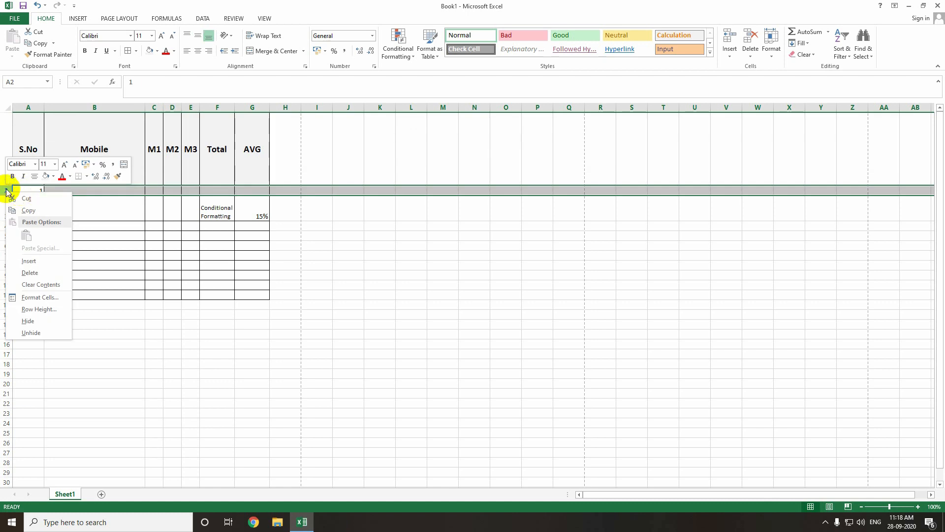
key("Escape")
key("Delete")
left_click(160, 188)
left_click_drag(33, 203, 43, 291)
key("Delete")
left_click_drag(170, 207, 256, 264)
key("Delete")
left_click_drag(34, 261, 39, 288)
key("Delete")
left_click(233, 201)
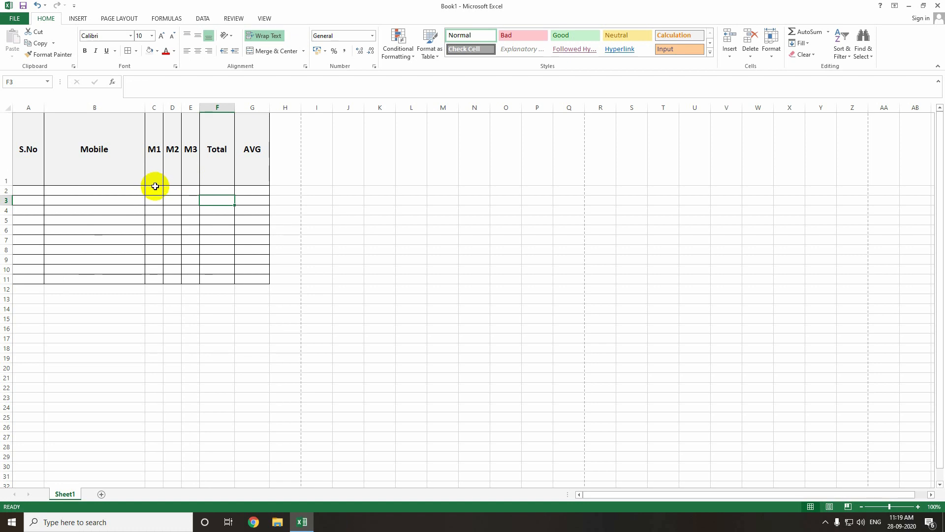
- Reduce the height of the header row 1
left_click(170, 190)
left_click_drag(5, 185, 5, 137)
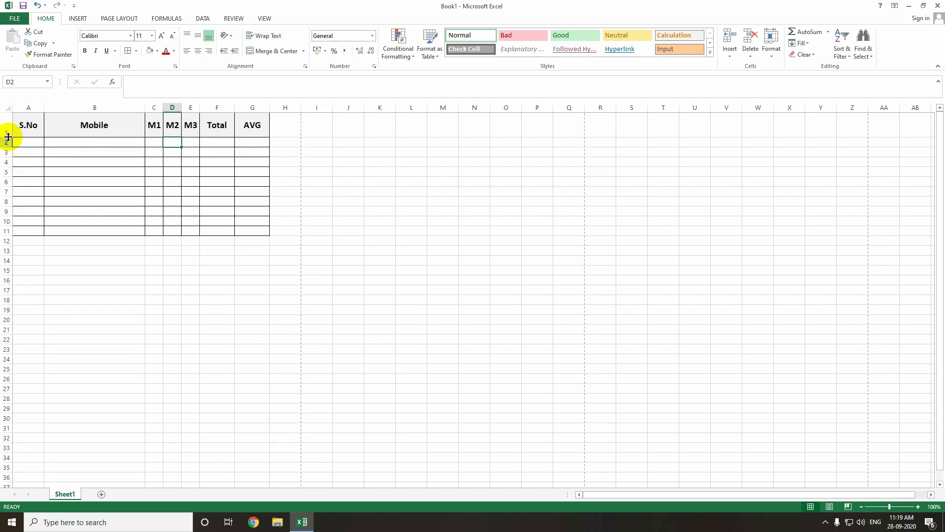
- Enter sample marks of 10 in C2 under M1 and 20 in E2 under M3
left_click(156, 144)
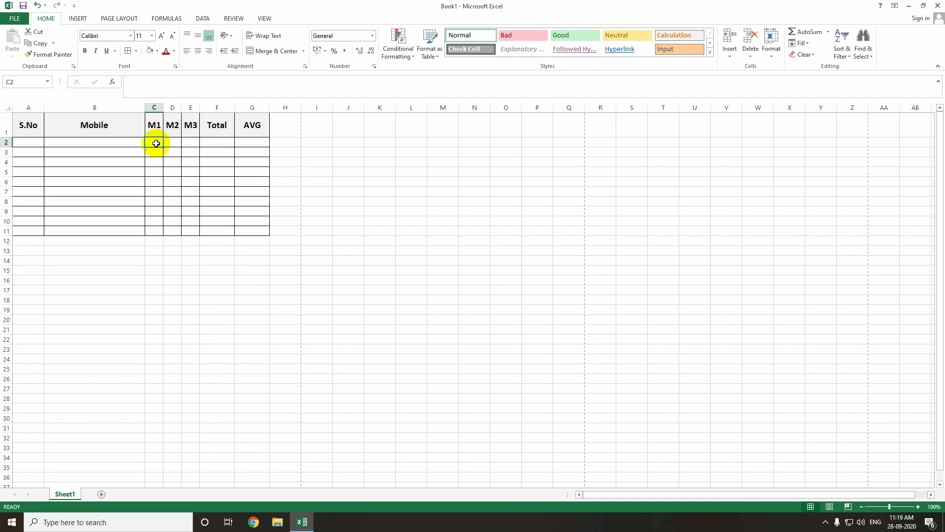
key("Right")
key("Right")
type("50")
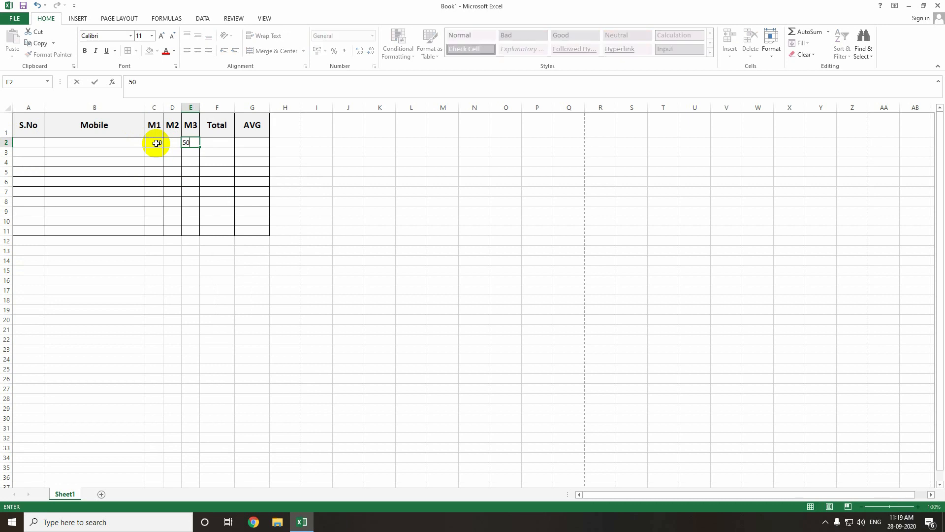
key("BackSpace")
key("BackSpace")
type("20")
key("Return")
key("Up")
key("Left")
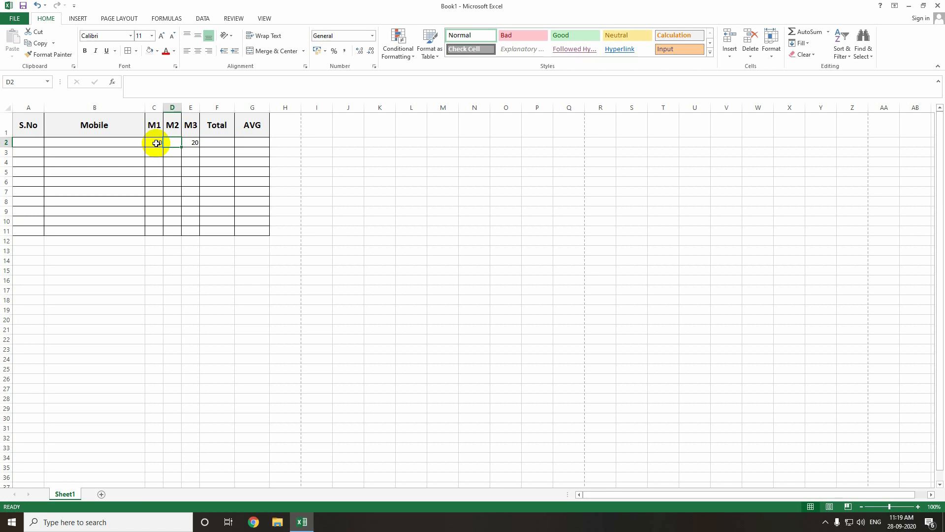
- Insert a blank column before M3 and delete it again
left_click(190, 107)
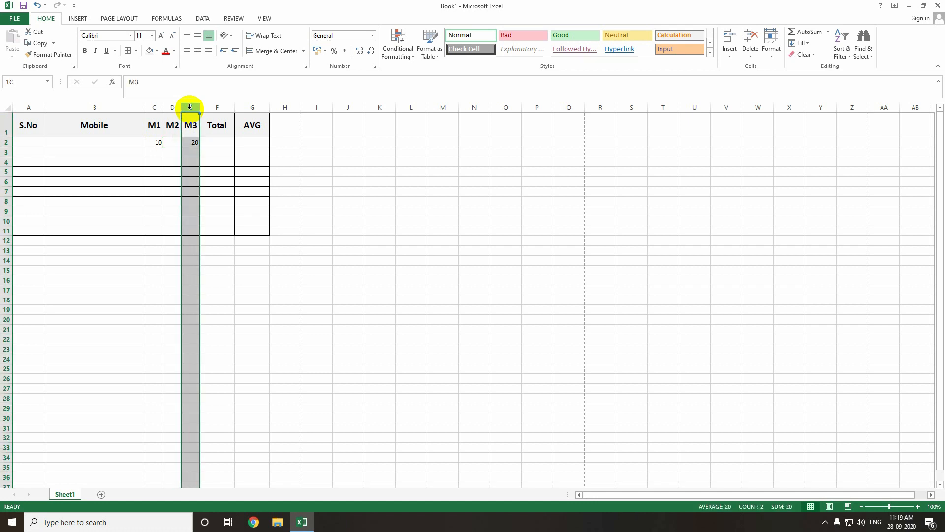
right_click(191, 111)
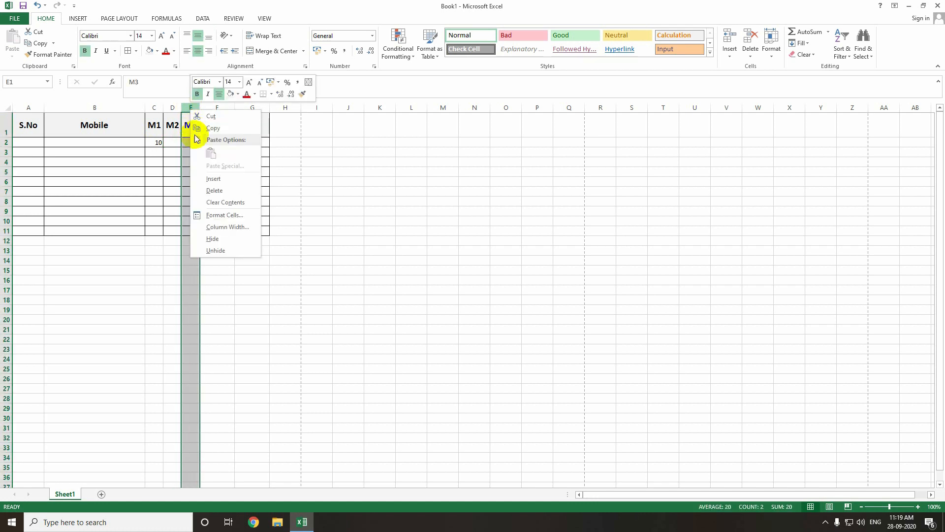
left_click(206, 179)
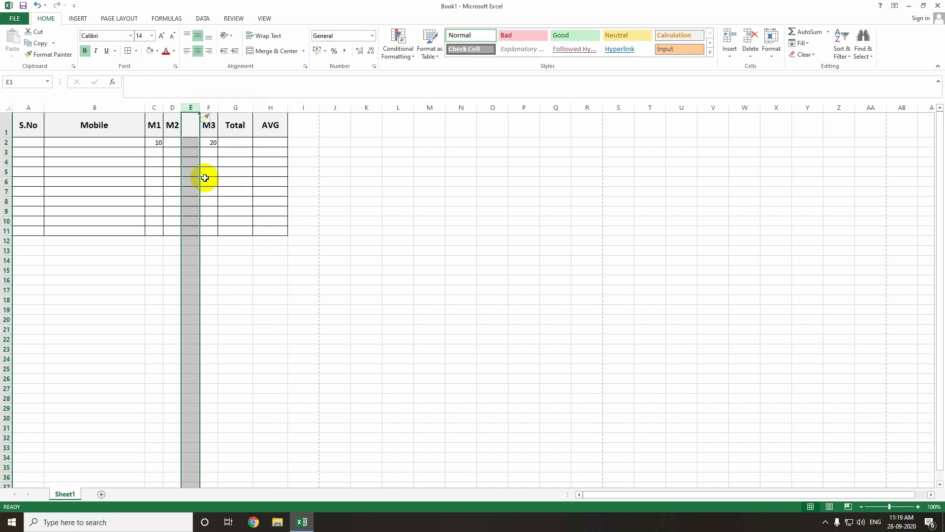
key("ctrl+minus")
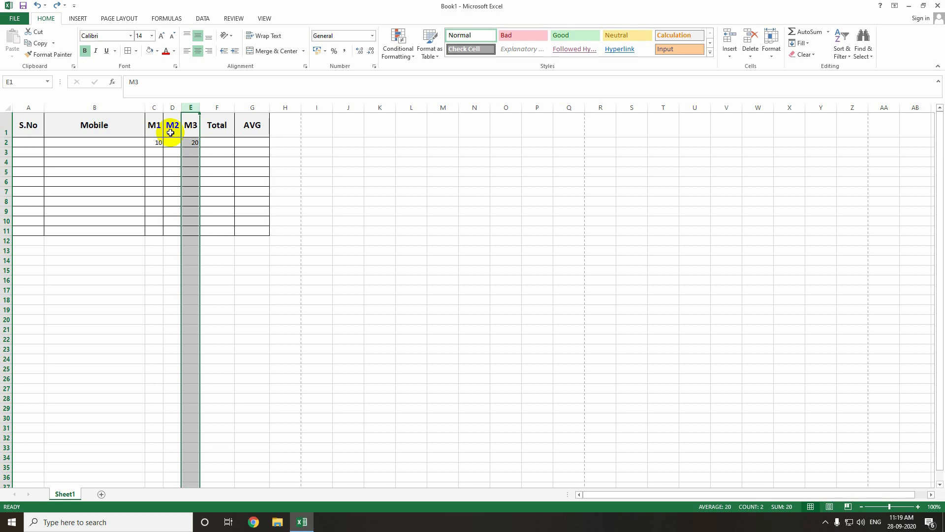
- Insert a blank column before M2 and undo the insertion
left_click(172, 108)
right_click(176, 107)
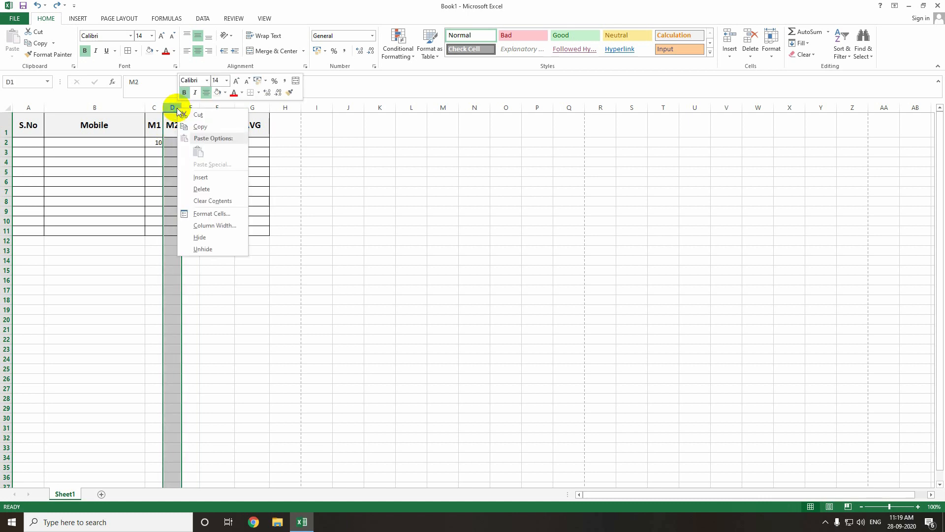
left_click(198, 177)
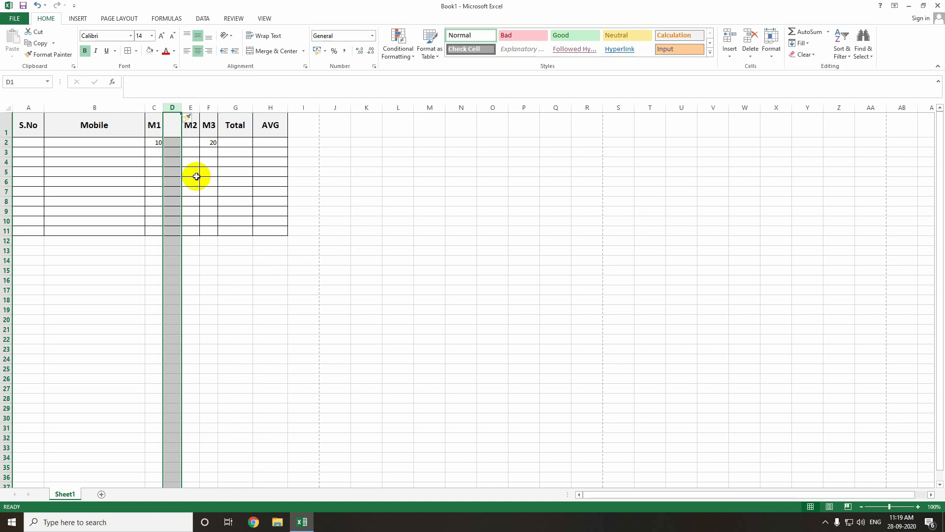
key("ctrl+z")
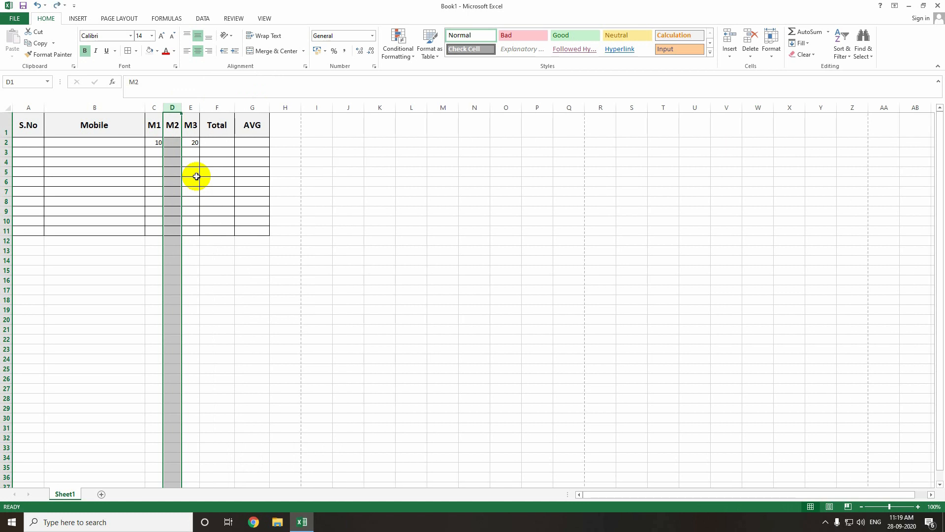
- Insert a blank column between the M2 and M3 columns
left_click(187, 108)
right_click(189, 109)
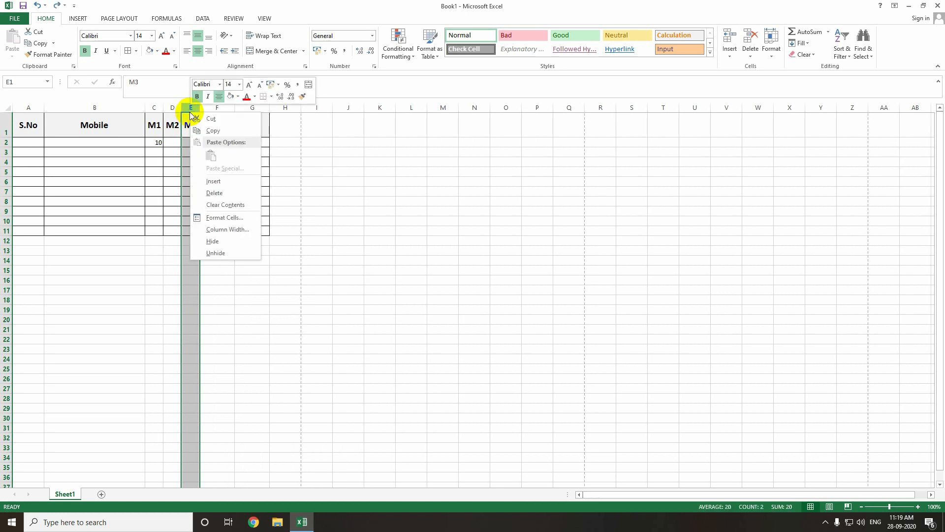
left_click(212, 181)
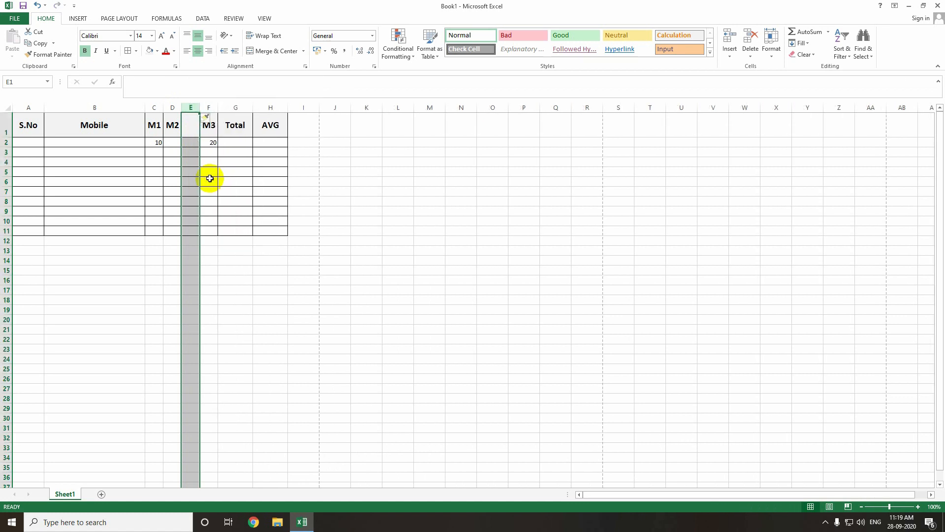
left_click(210, 178)
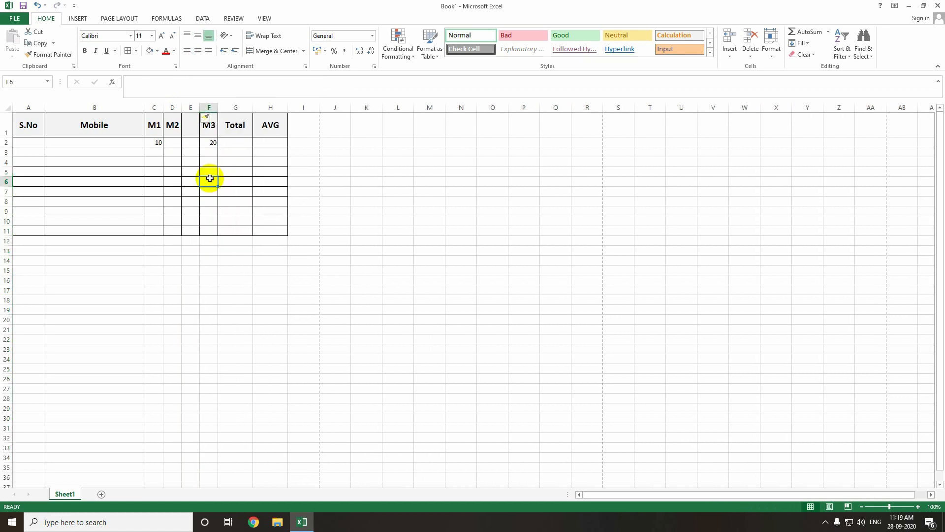
- Insert a new row 2 beneath the header row for sub-headers
left_click(171, 141)
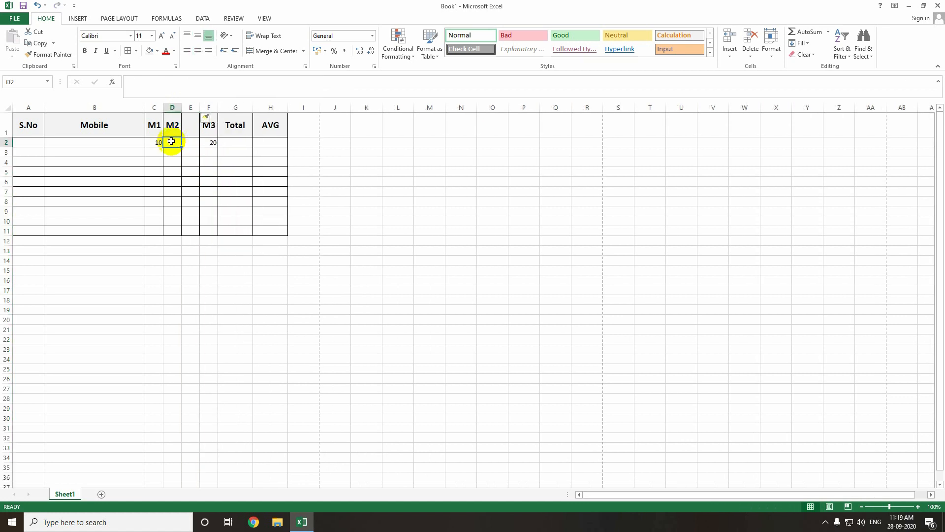
left_click(4, 141)
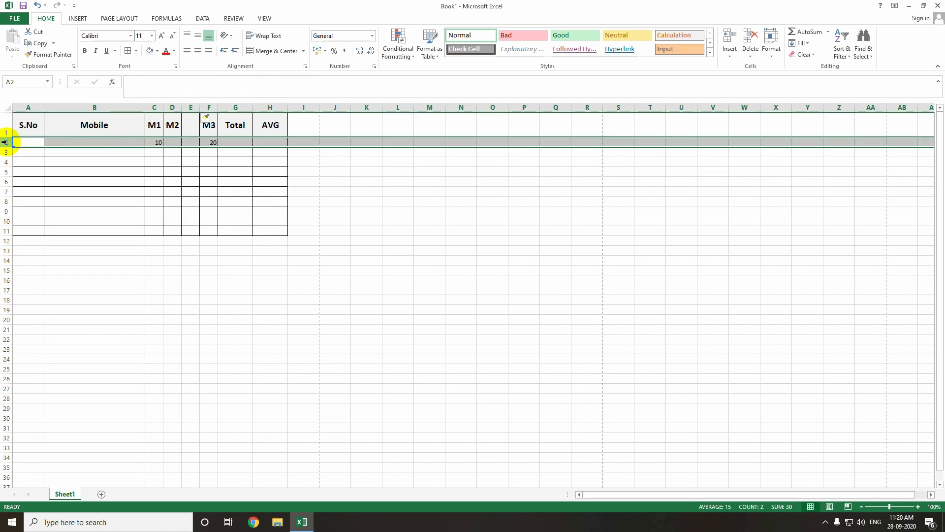
right_click(5, 142)
left_click(34, 212)
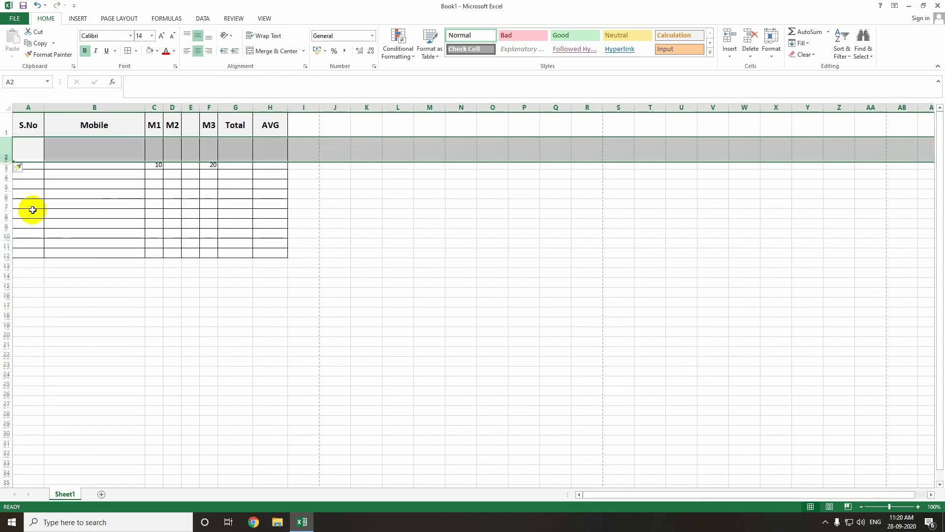
left_click(48, 164)
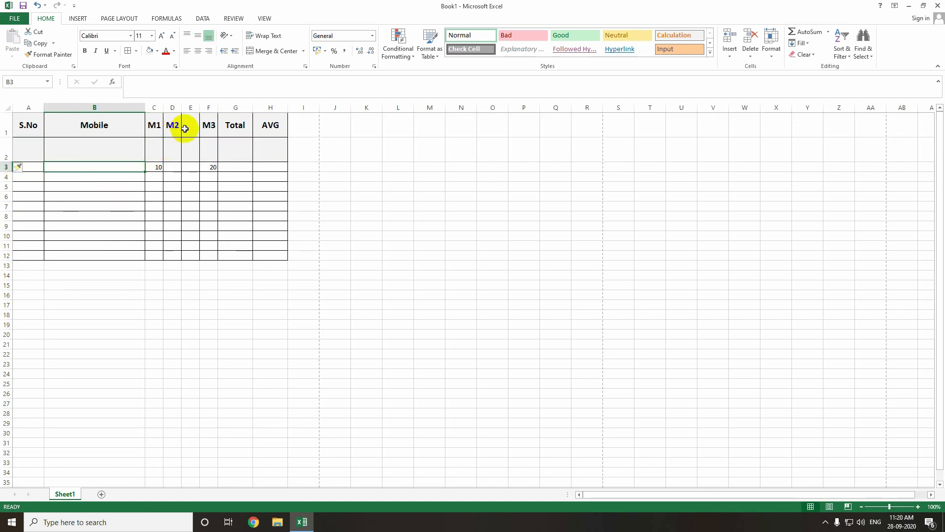
- Enter the sub-headers L in D2 and T in E2 under M2
left_click(175, 150)
key("Right")
type("T")
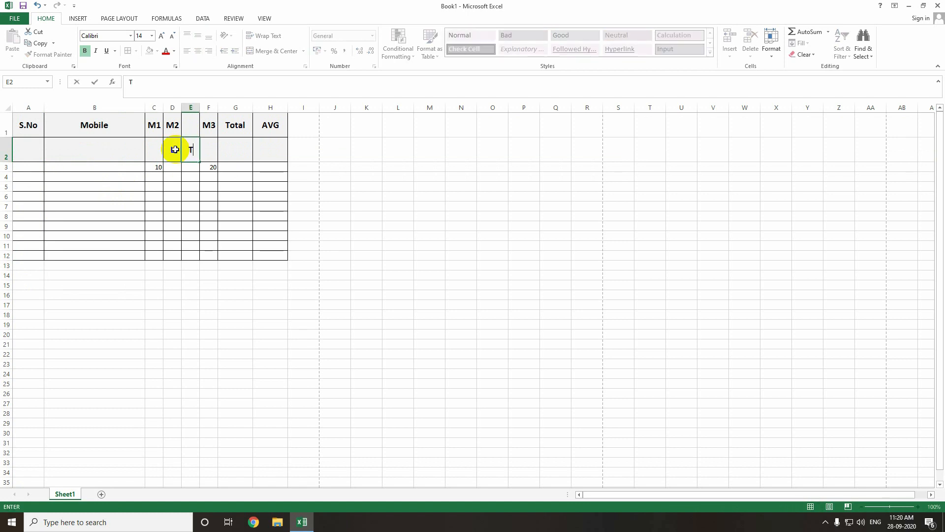
left_click(175, 150)
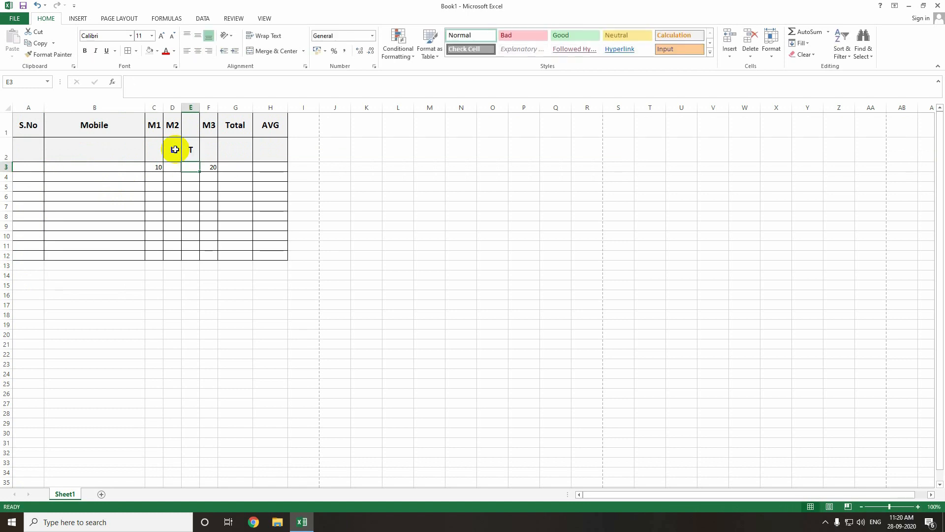
type("L")
left_click(176, 167)
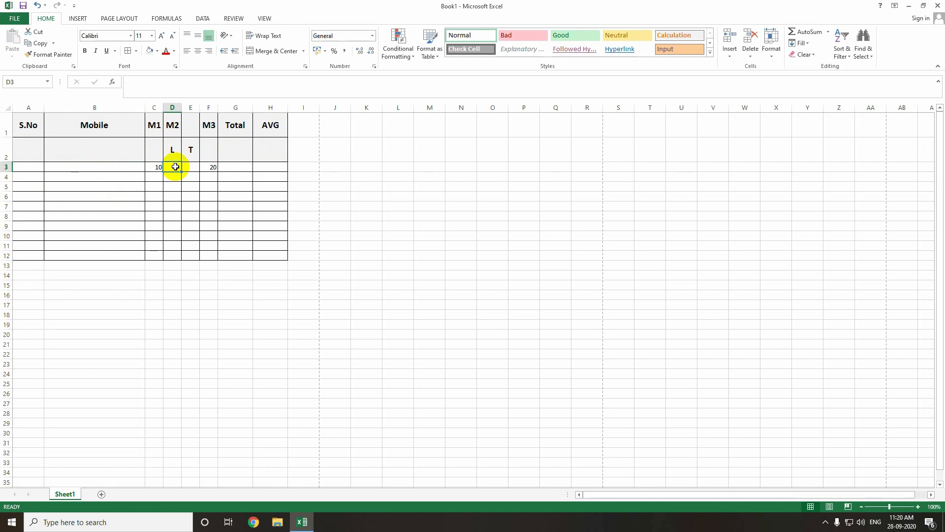
- Enter sample marks of 5 in D3 and 10 in E3
key("Right")
type("10")
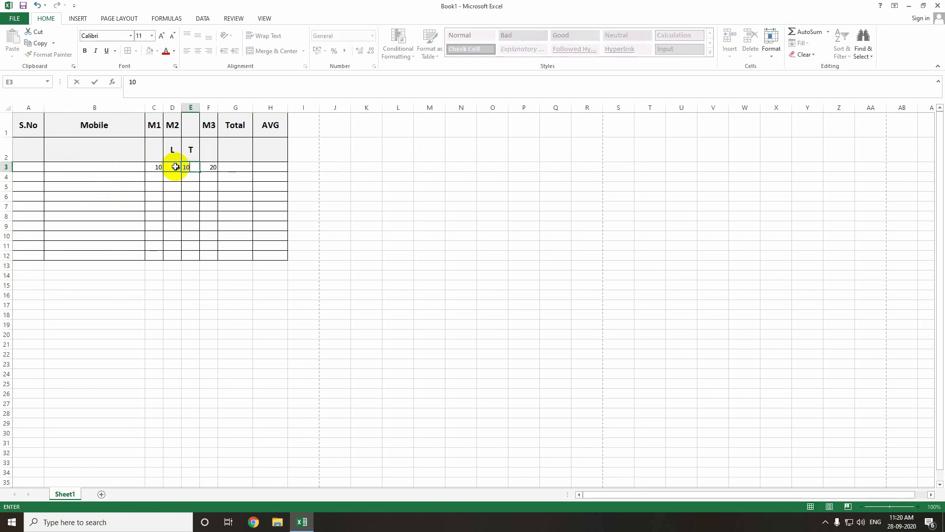
left_click(180, 195)
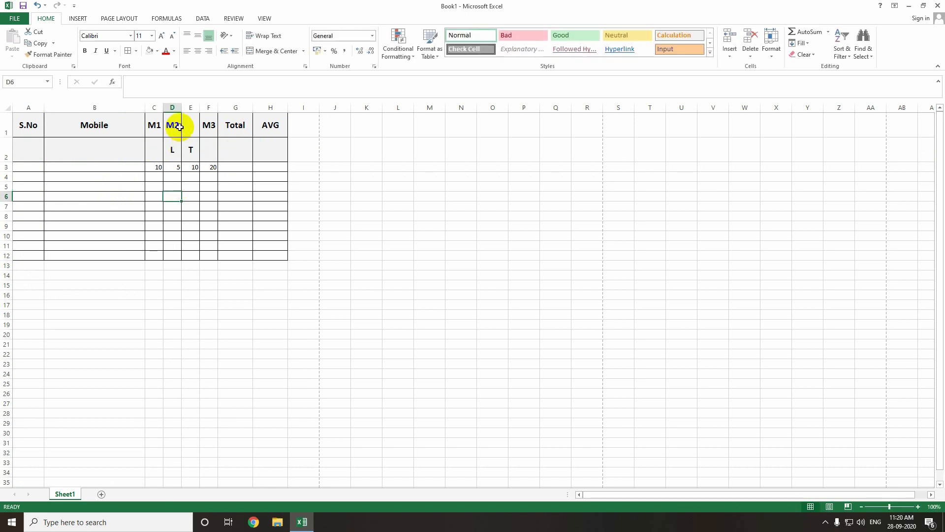
- Merge and center the M2 header across D1 and E1
left_click_drag(172, 123, 187, 124)
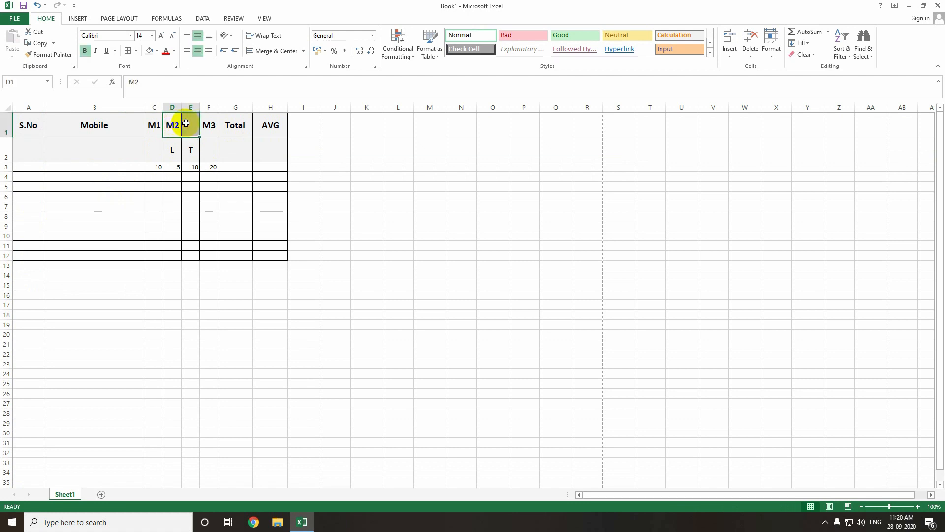
left_click(191, 177)
left_click_drag(175, 127, 185, 124)
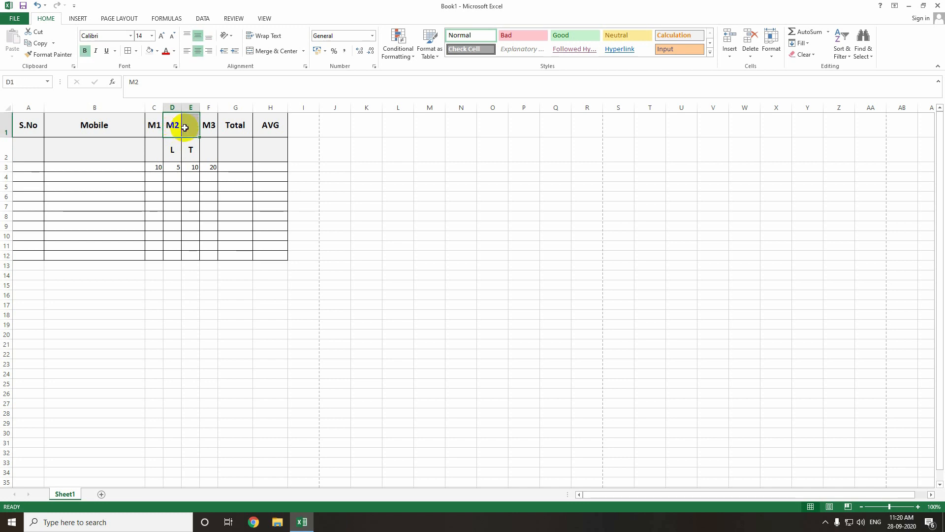
left_click(274, 53)
left_click(236, 227)
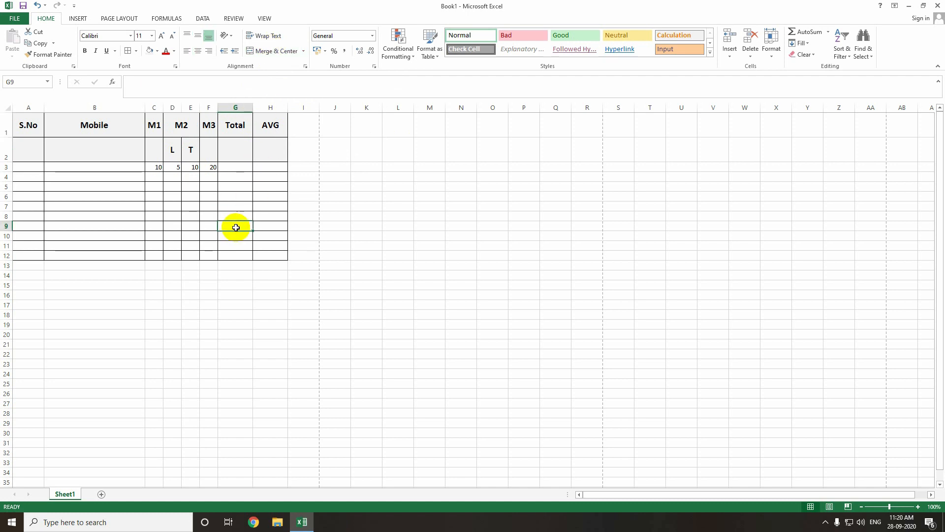
- Open the print preview of the table and close it
key("ctrl+p")
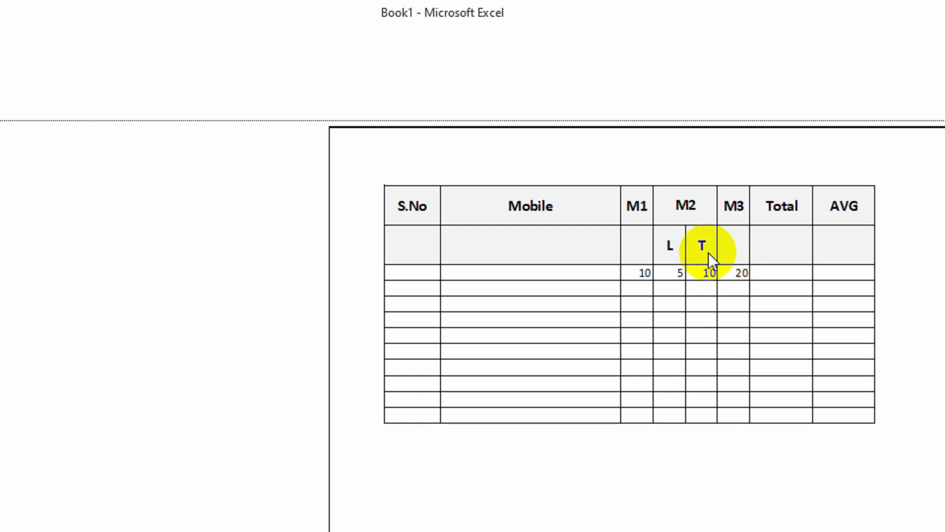
key("Escape")
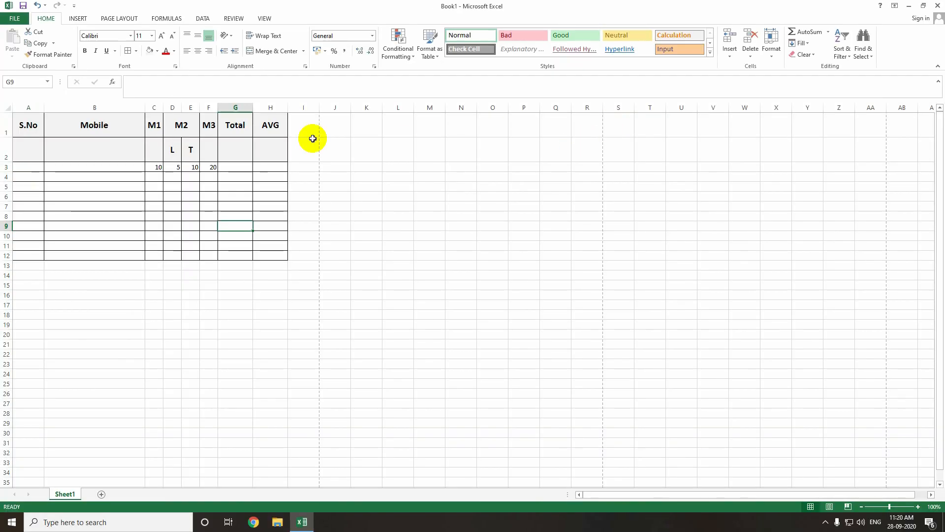
- Unmerge the M2 header cells D1 and E1
left_click(184, 127)
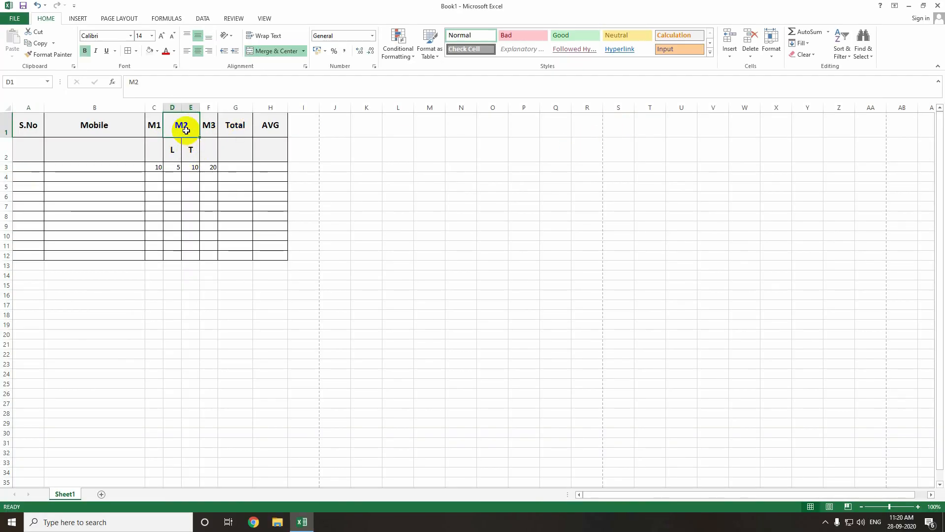
left_click(288, 51)
left_click(194, 205)
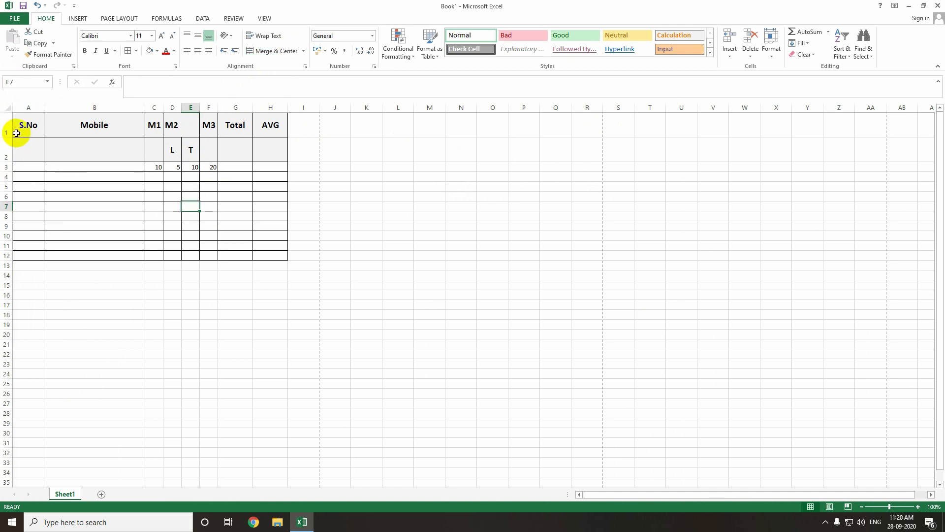
- Insert a new blank row above the table's header row
left_click(6, 130)
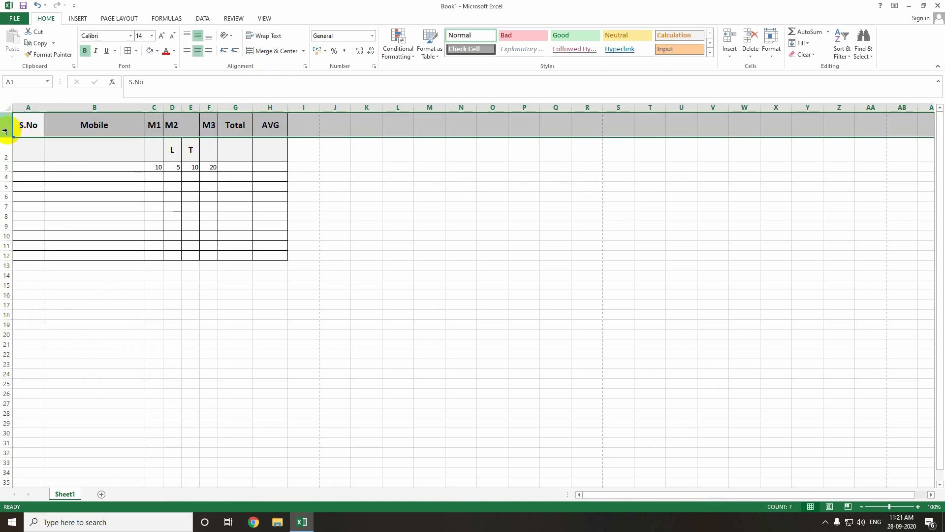
right_click(9, 132)
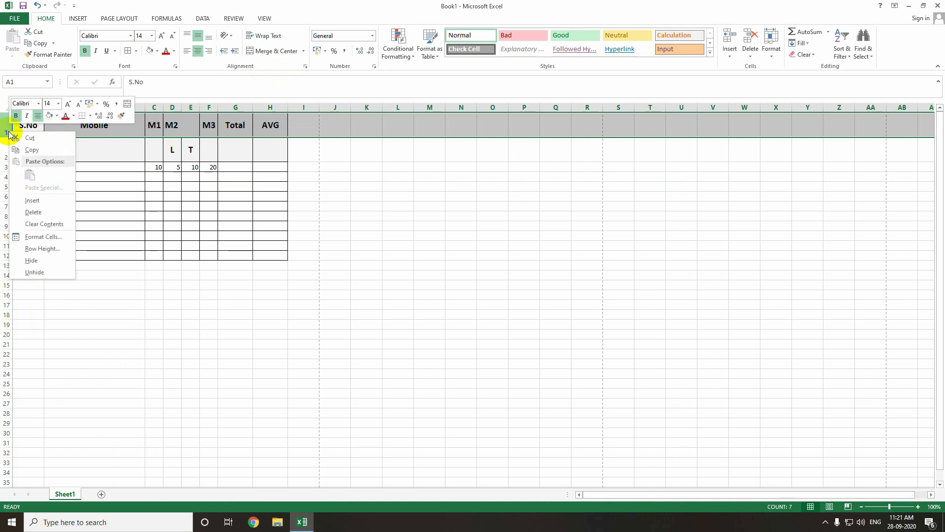
left_click(10, 147)
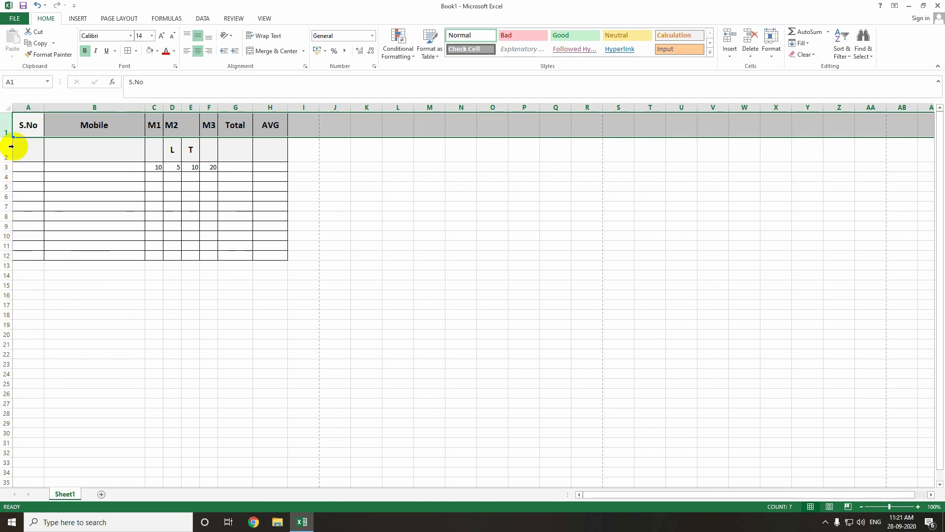
right_click(3, 123)
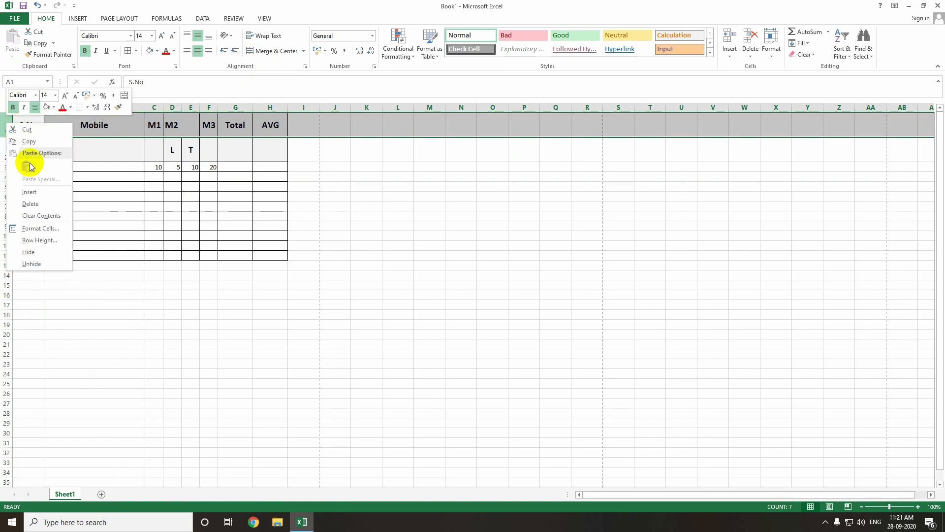
left_click(35, 194)
left_click(376, 194)
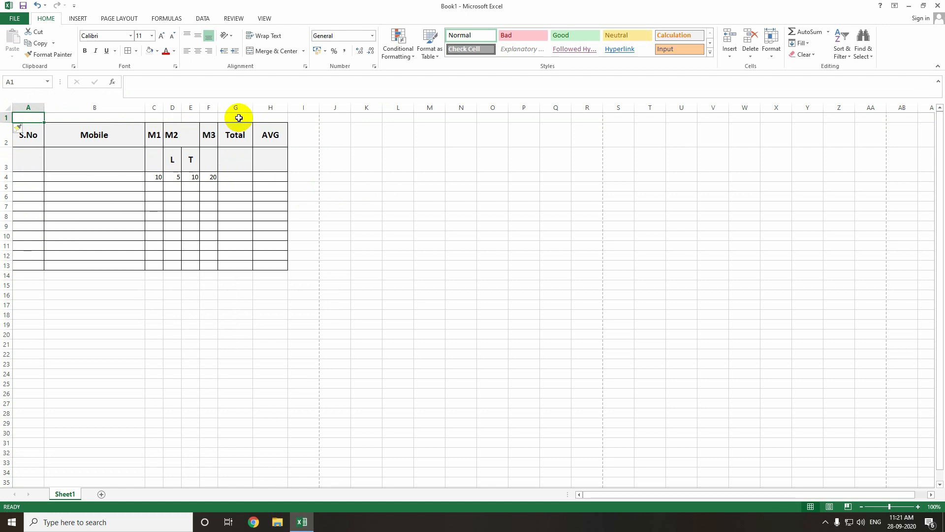
- Enter a mark statement title with the student's name in A1, then merge and center it across A1 to H1
type("Karthick Mark Statemaent")
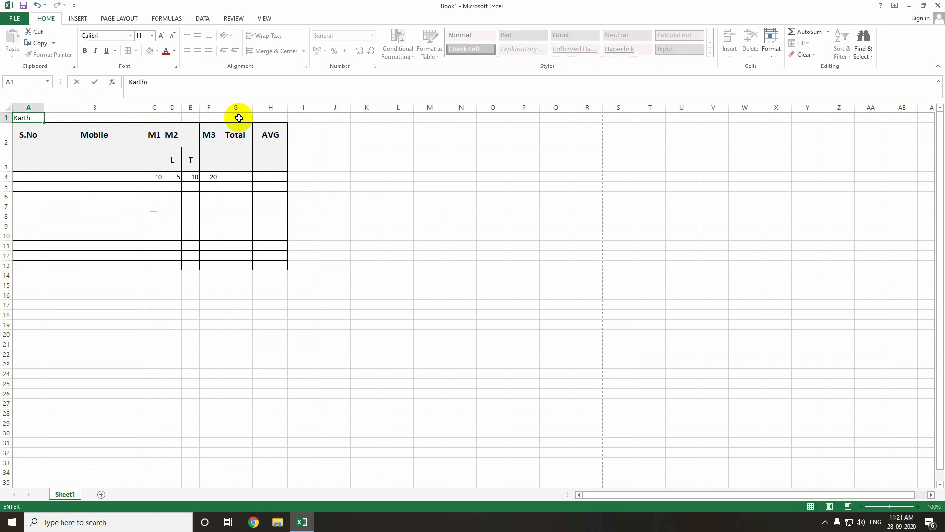
key("Return")
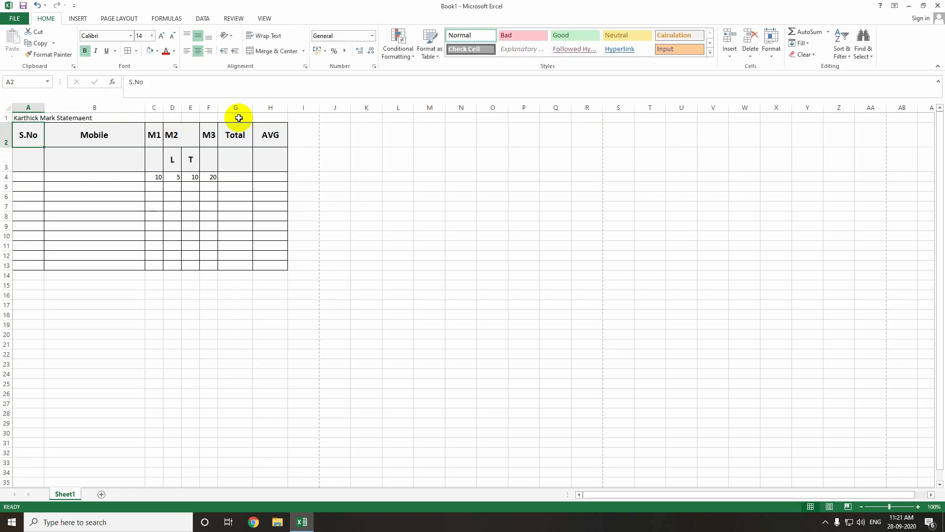
left_click(30, 119)
left_click(197, 35)
left_click(197, 51)
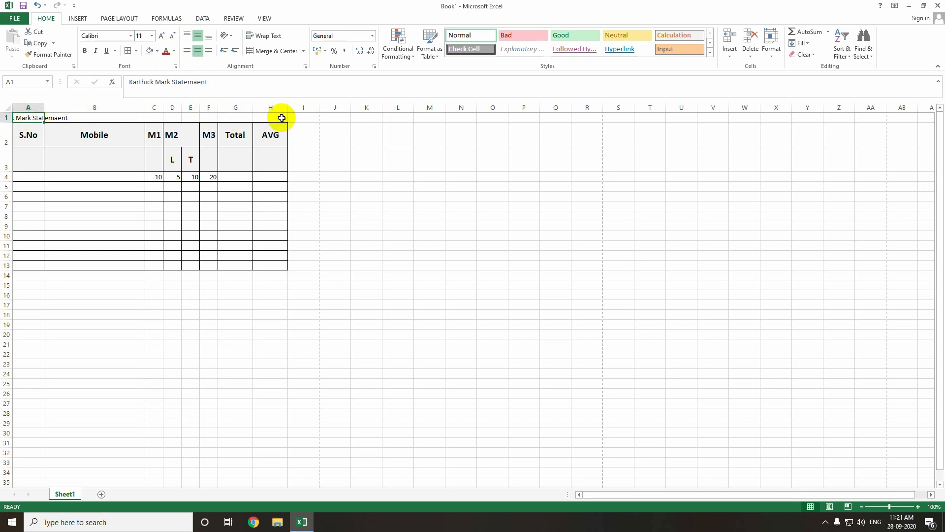
left_click_drag(25, 118, 269, 118)
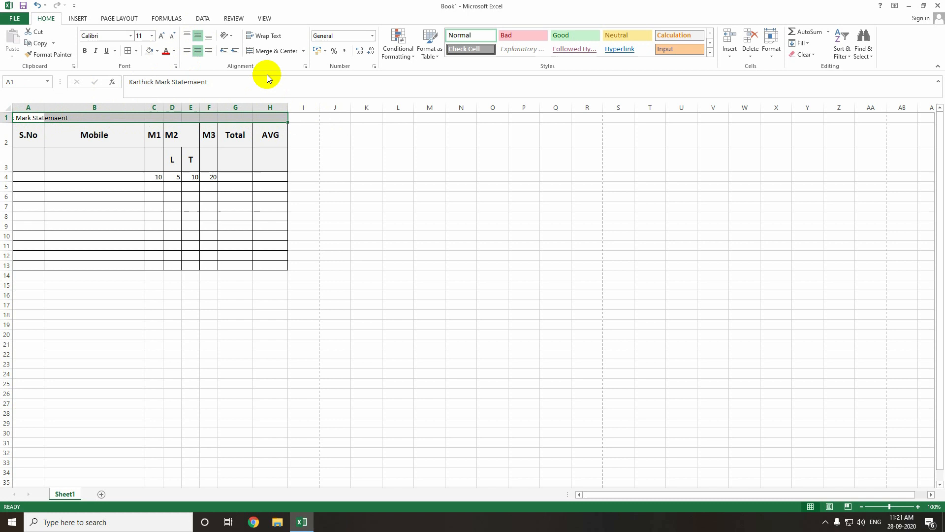
left_click(266, 53)
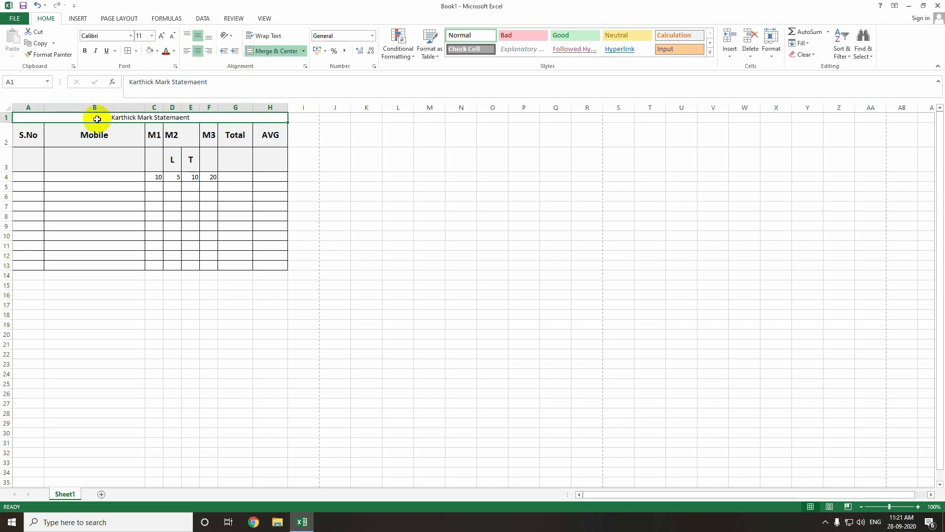
- Increase the title row's height and align the title to the middle and center of the merged cell
left_click(198, 38)
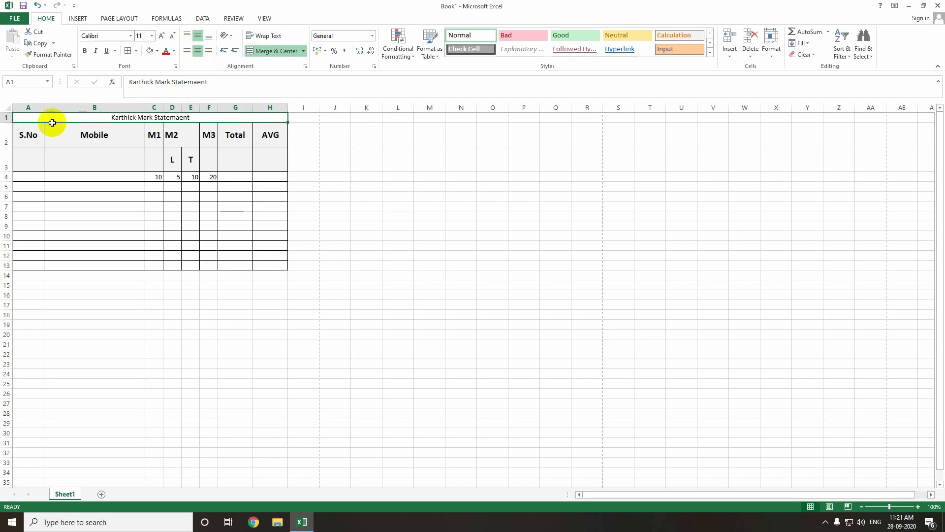
left_click_drag(9, 123, 8, 145)
left_click(187, 36)
left_click(189, 52)
left_click(198, 51)
left_click(200, 38)
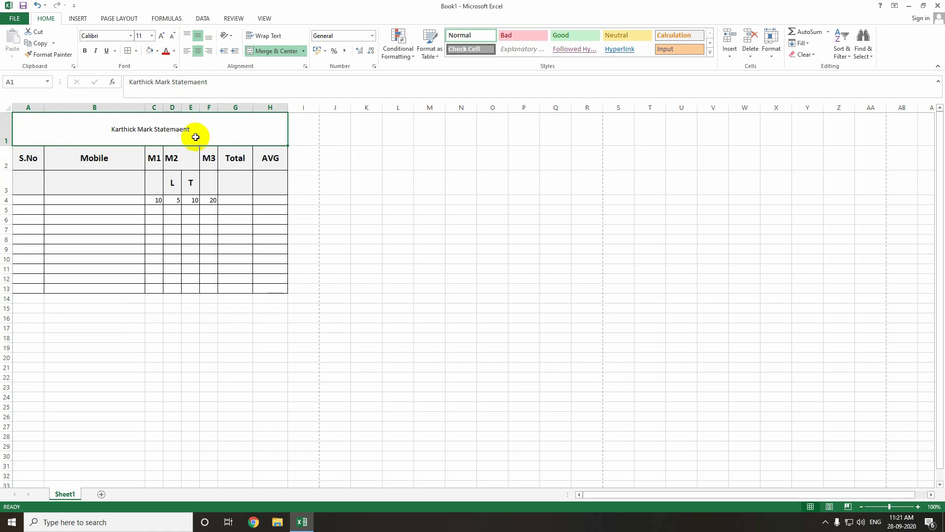
- Copy the S.No header's formatting onto the title row with Format Painter and merge and center it across A1 to H1 again
left_click(47, 58)
key("Escape")
left_click(30, 156)
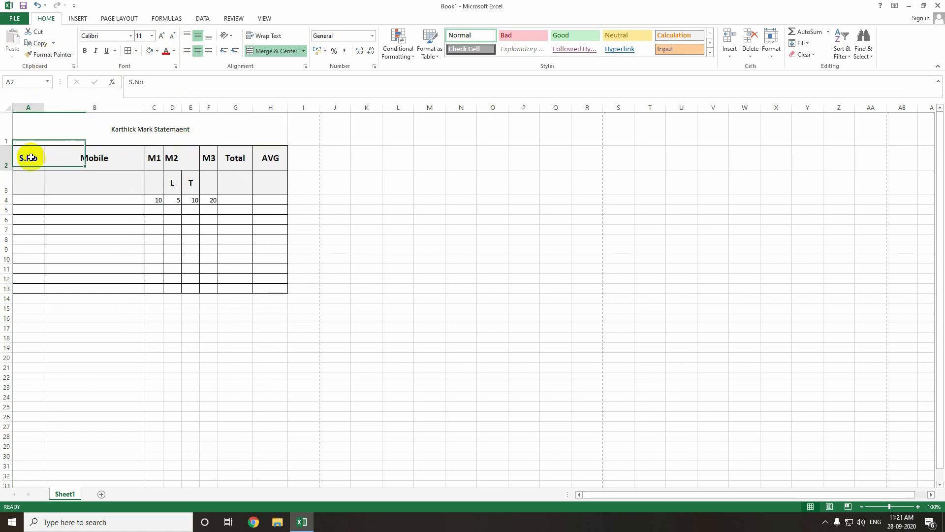
left_click(58, 55)
left_click(74, 131)
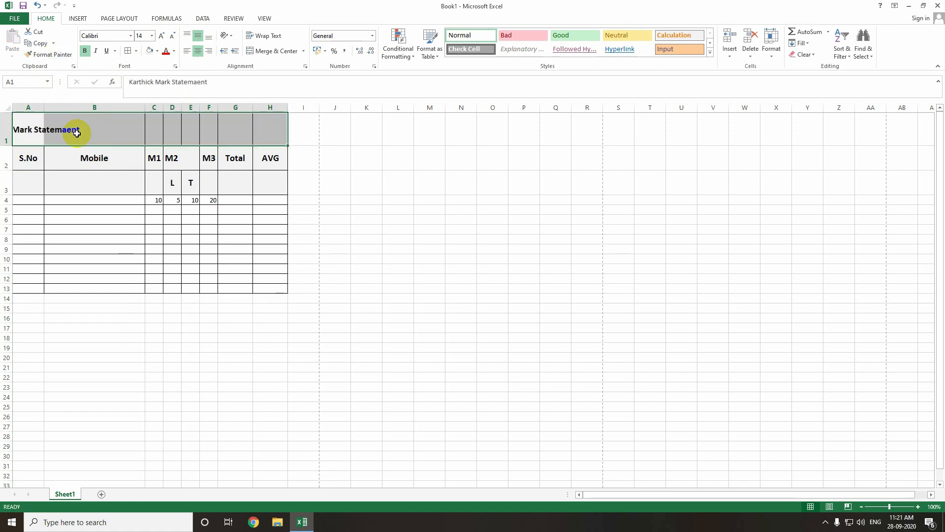
left_click(271, 54)
left_click(328, 158)
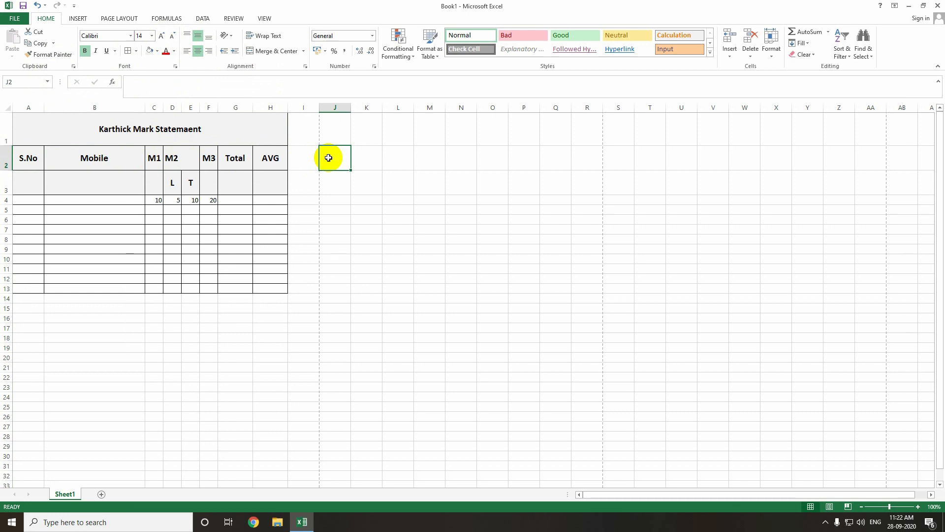